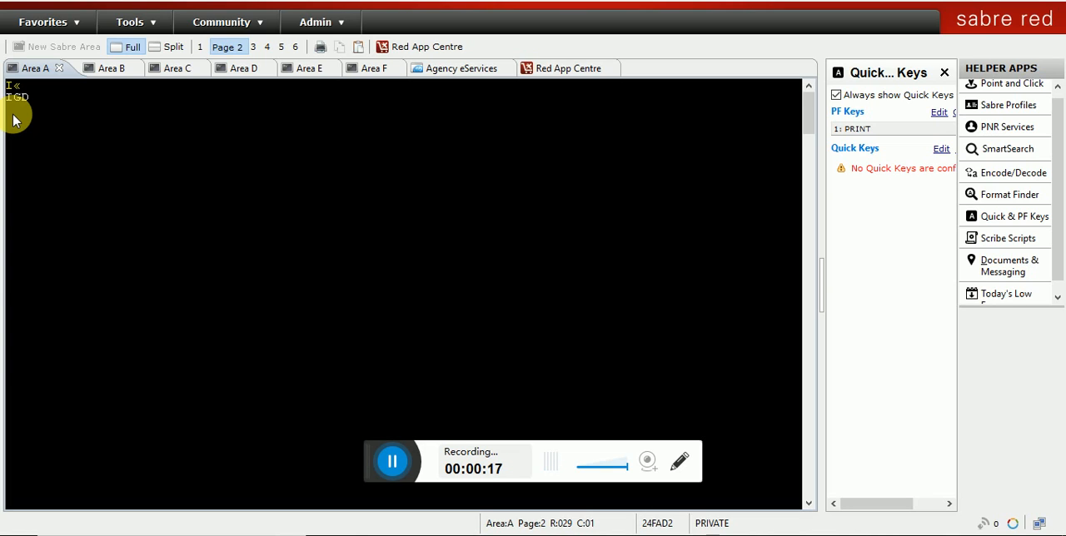
Step: Display the electronic ticket record with WETR*T and the passenger's ticket number, and highlight open coupons 3 and 4
left_click(12, 114)
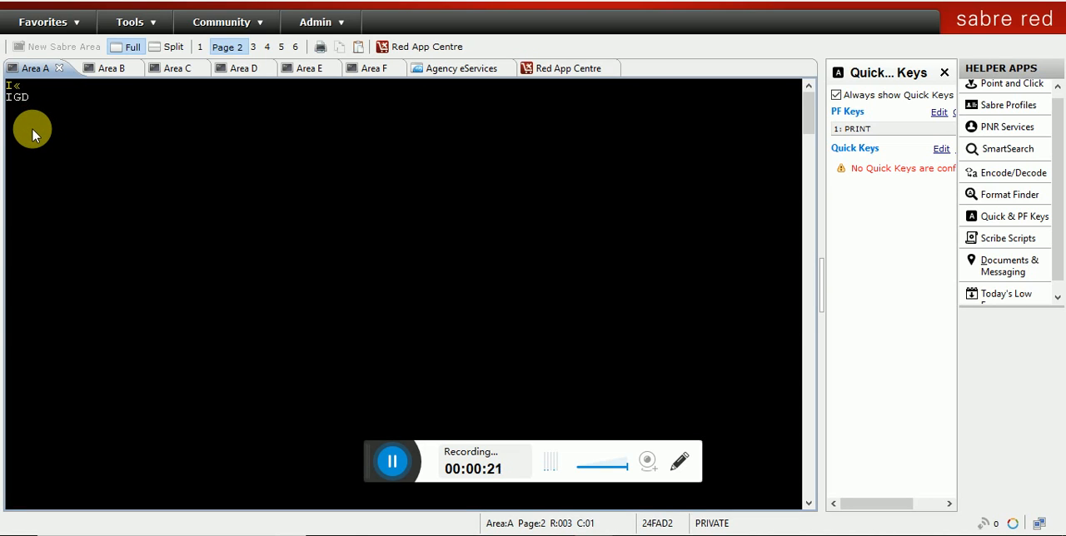
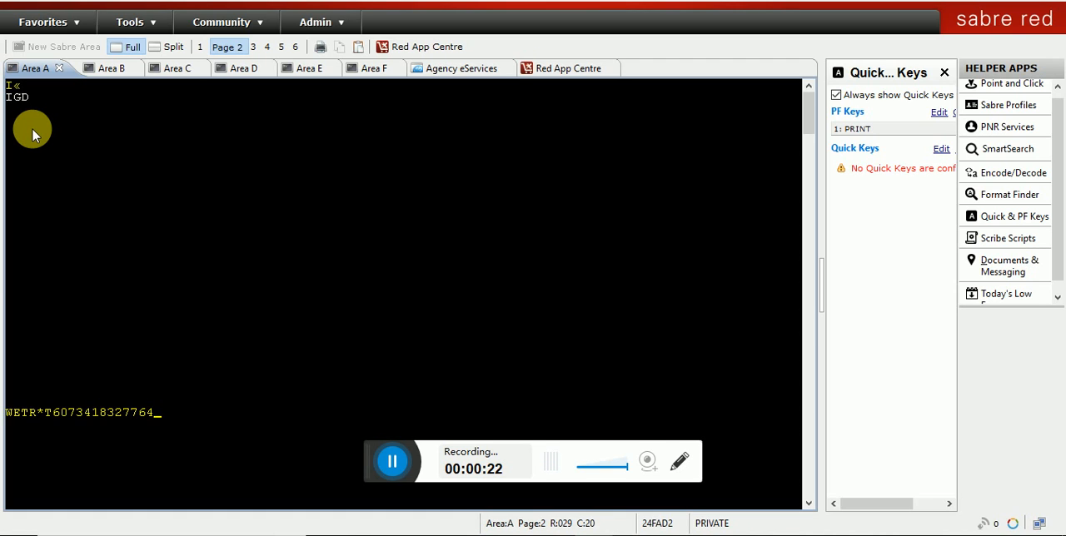
key("Return")
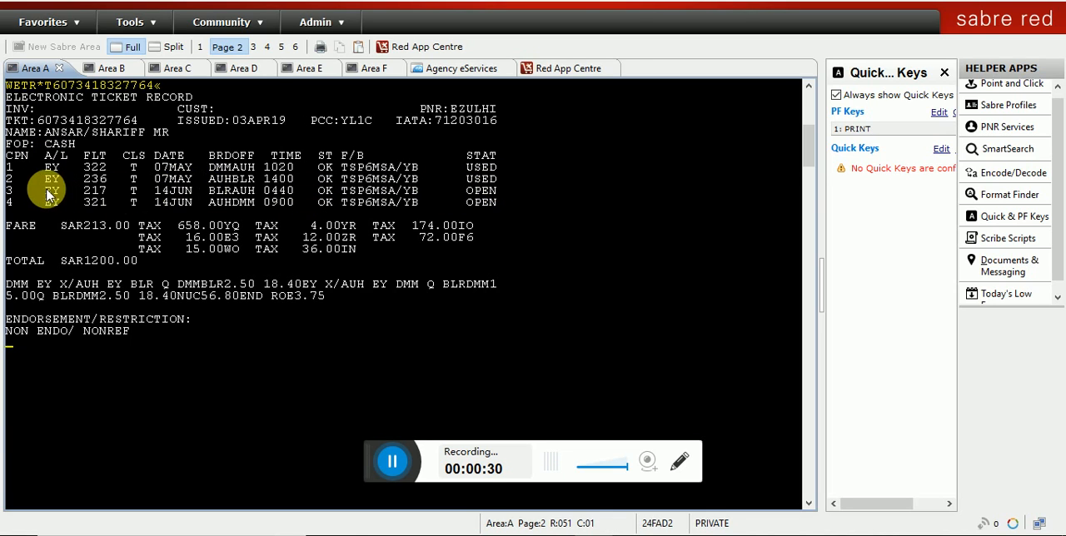
left_click_drag(27, 194, 502, 208)
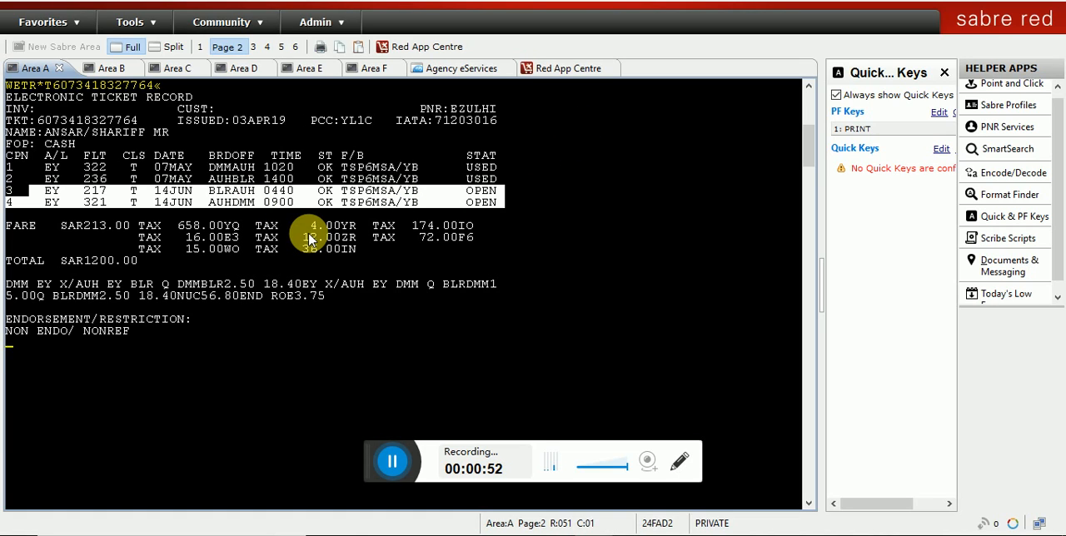
Step: Copy the PNR locator from the ticket record and try to retrieve the original reservation with it
left_click_drag(452, 109, 499, 108)
key("ctrl+c")
right_click(499, 109)
left_click(525, 106)
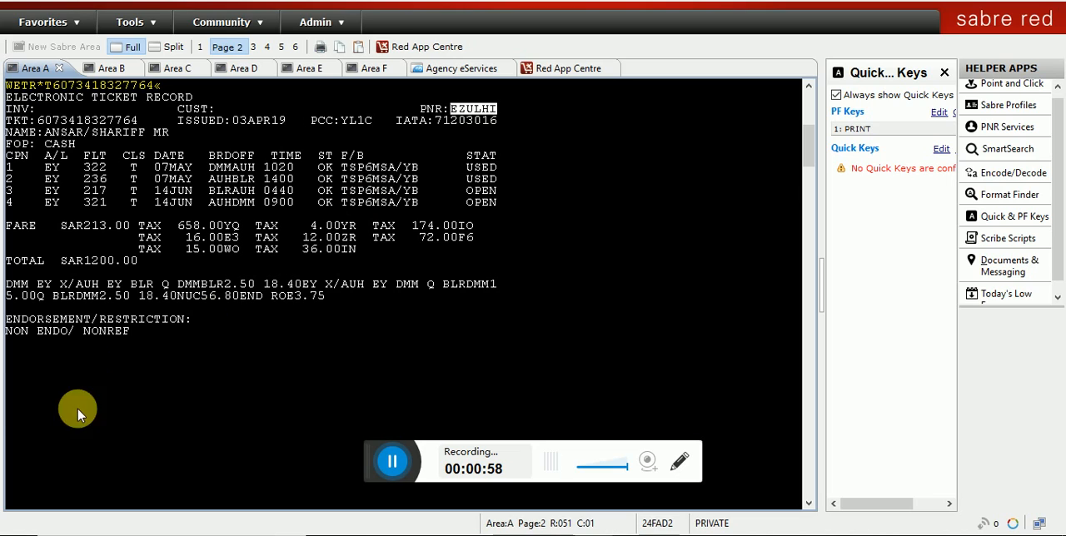
left_click(12, 343)
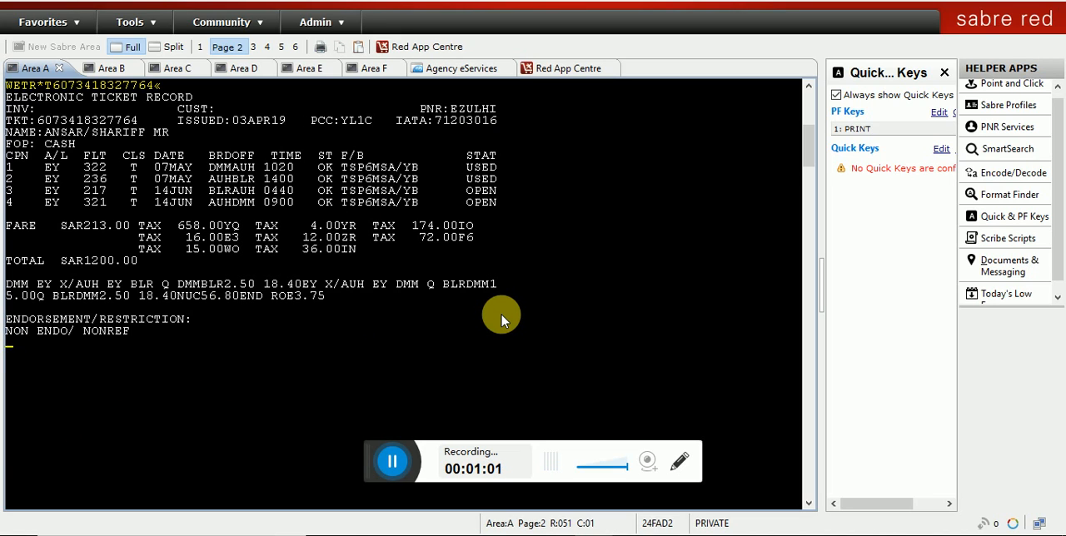
type("*")
key("ctrl+v")
key("Return")
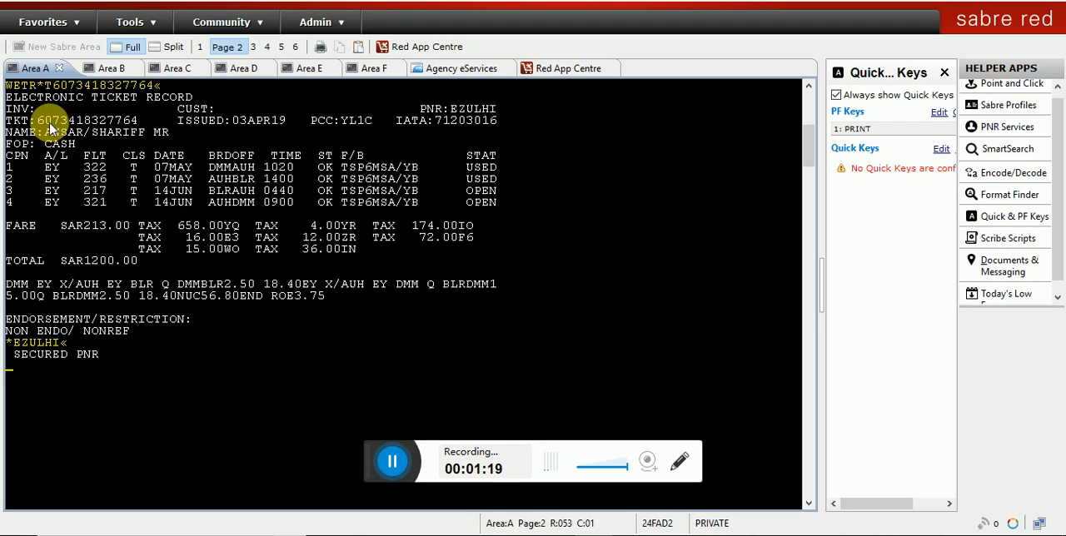
Step: Copy the passenger's name from the ticket record and display the passenger's new reservation with *1
left_click_drag(48, 135, 167, 135)
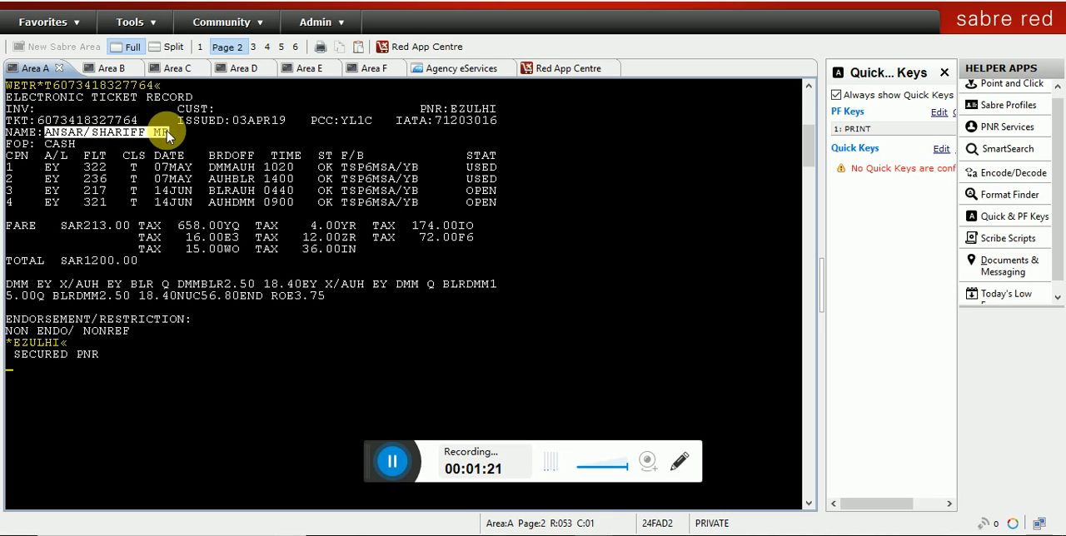
right_click(168, 136)
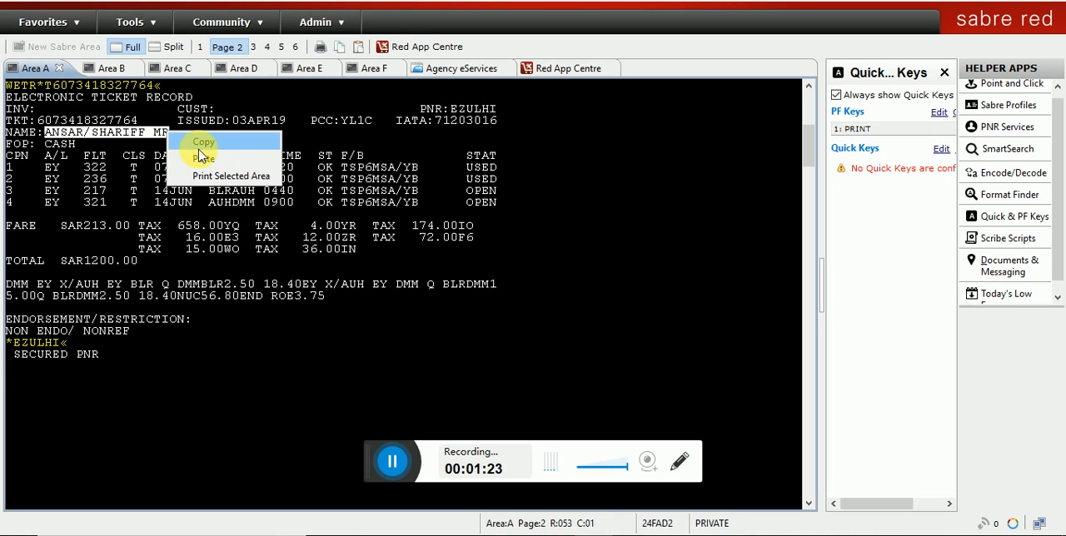
left_click(202, 150)
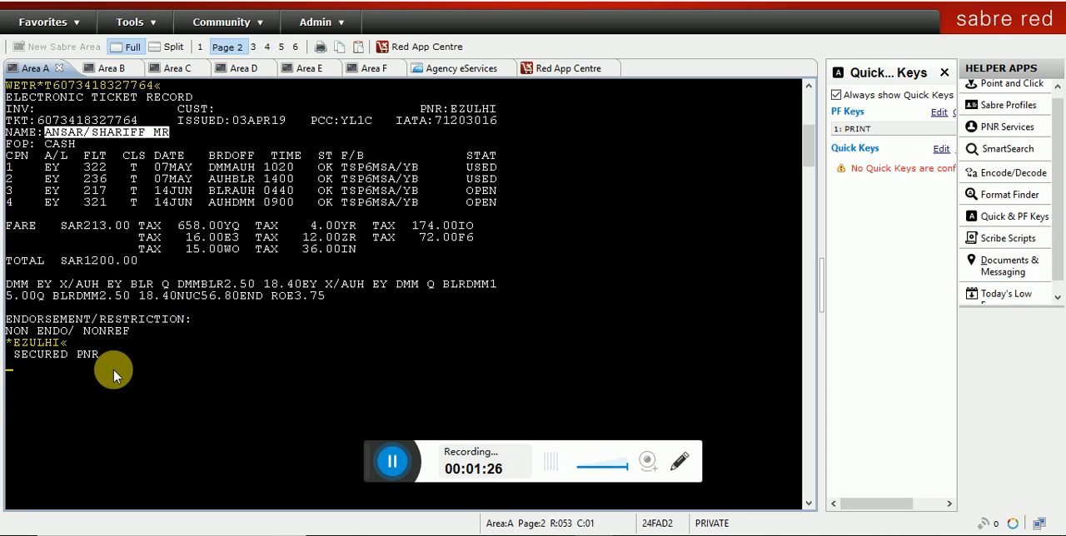
type("*")
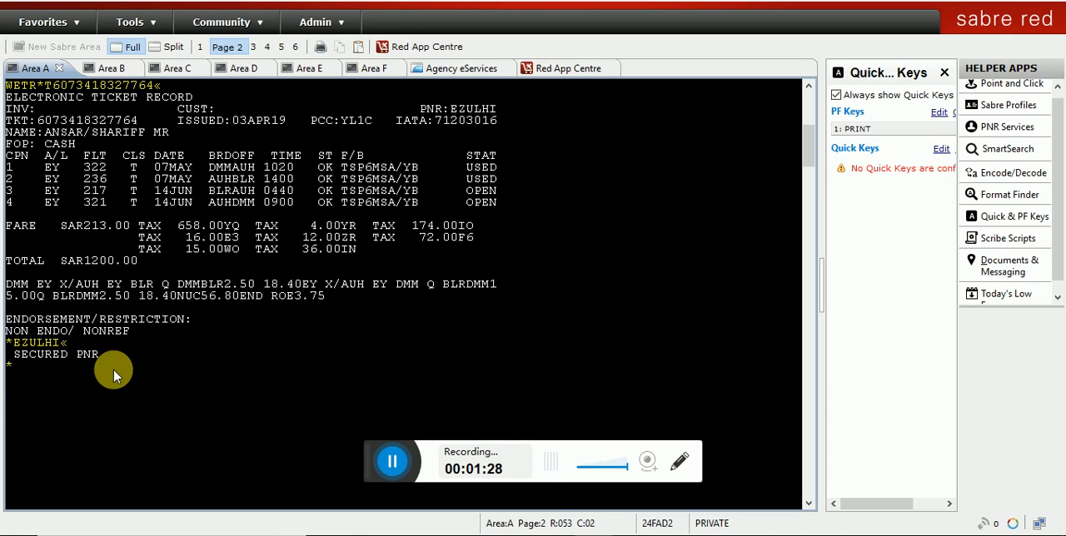
key("Return")
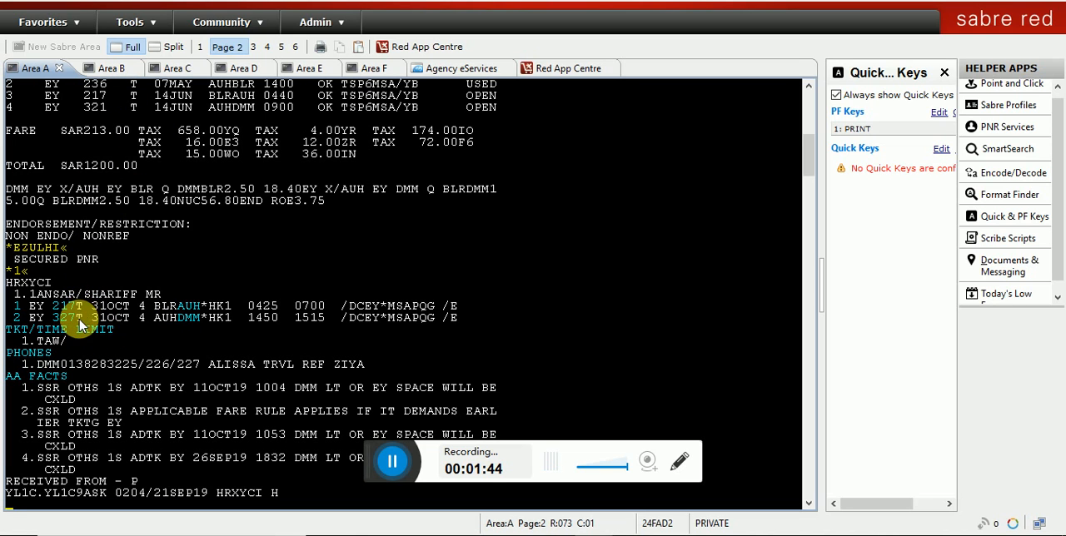
Step: Compare the booking class of the ticket's flight coupons with the segments in the new reservation
scroll(140, 121, "up", 2)
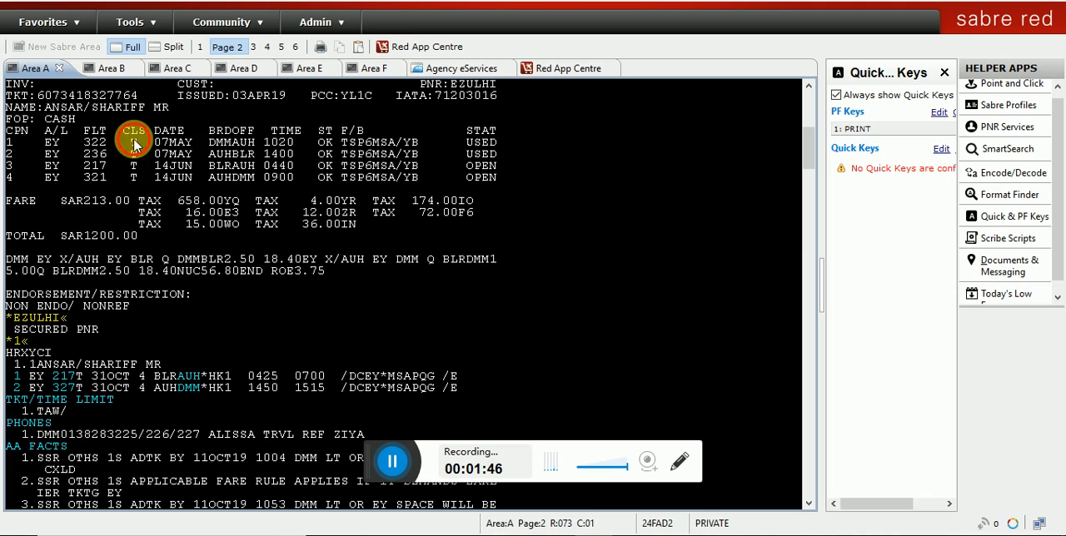
left_click_drag(132, 143, 138, 180)
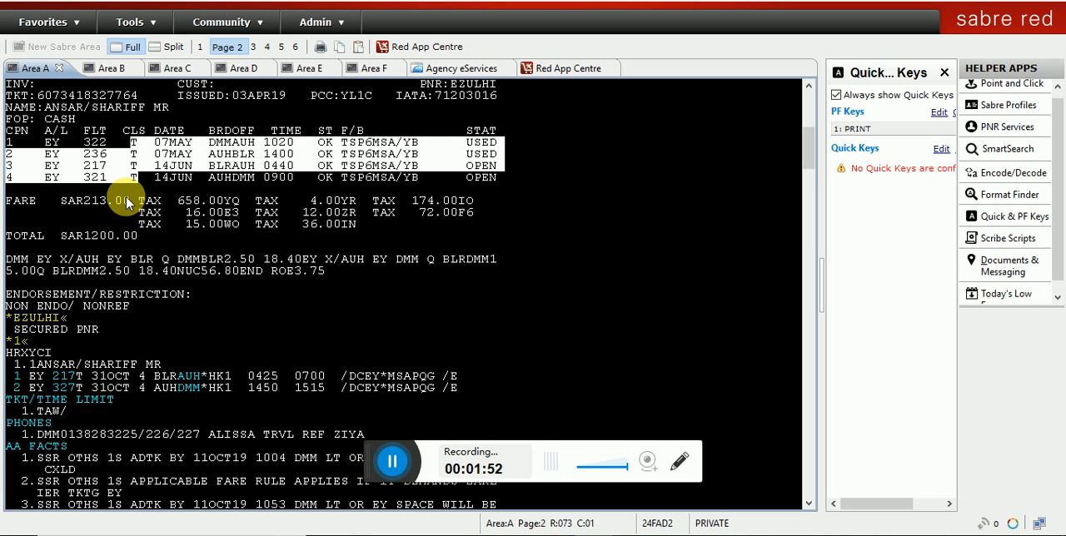
scroll(138, 333, "down", 3)
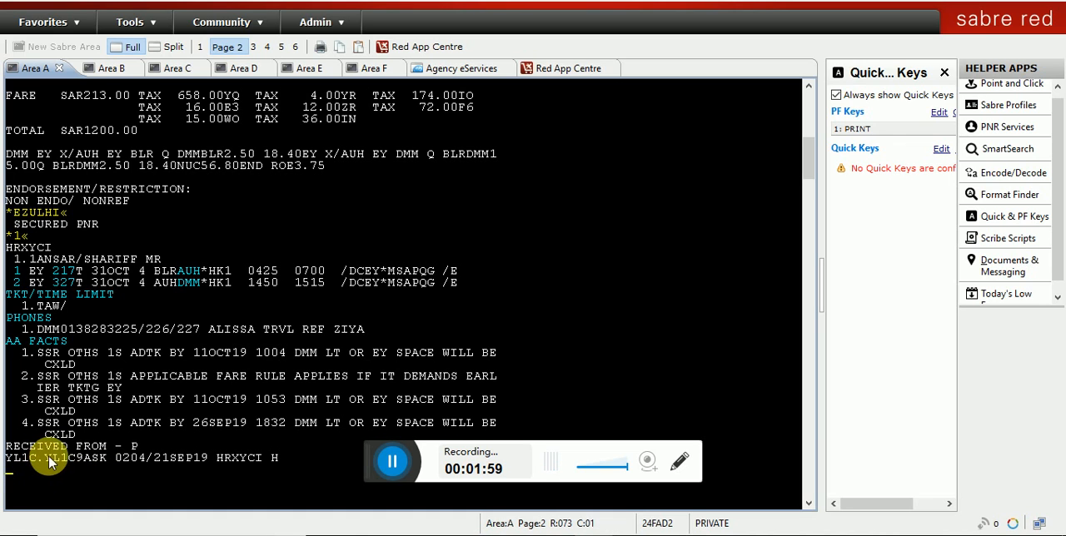
scroll(132, 396, "up", 4)
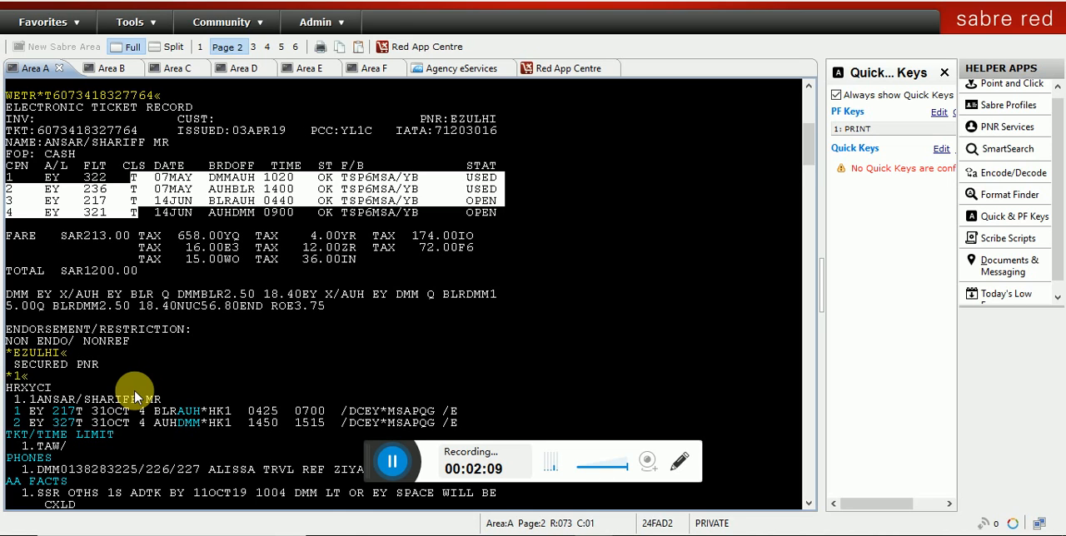
scroll(133, 398, "down", 6)
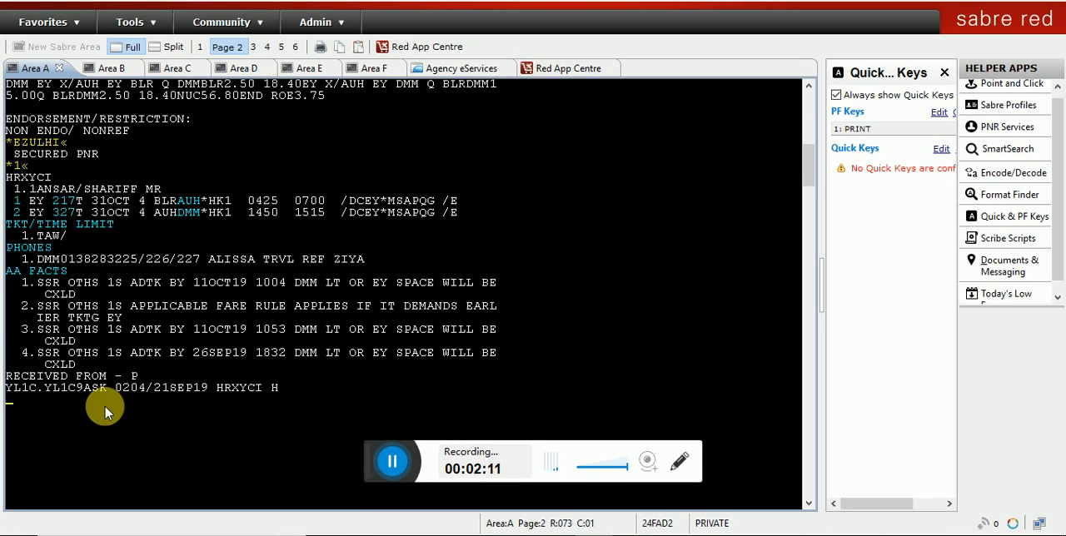
Step: Begin a fare quote entry FQ with the ticket's issue date 03APR19 and the city pair DMMBLR
type("FQ")
scroll(166, 348, "up", 5)
scroll(171, 341, "down", 4)
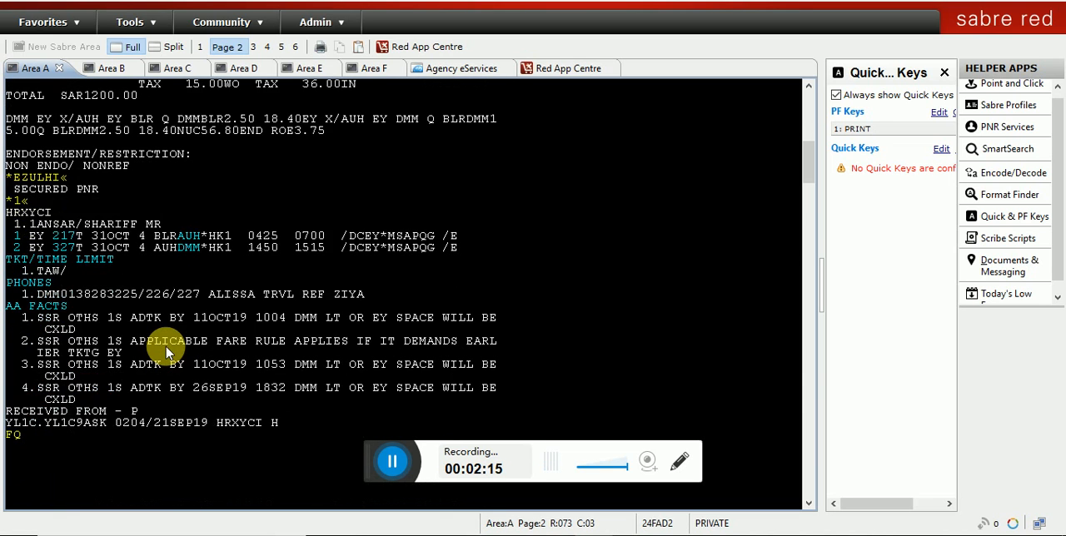
scroll(150, 321, "up", 5)
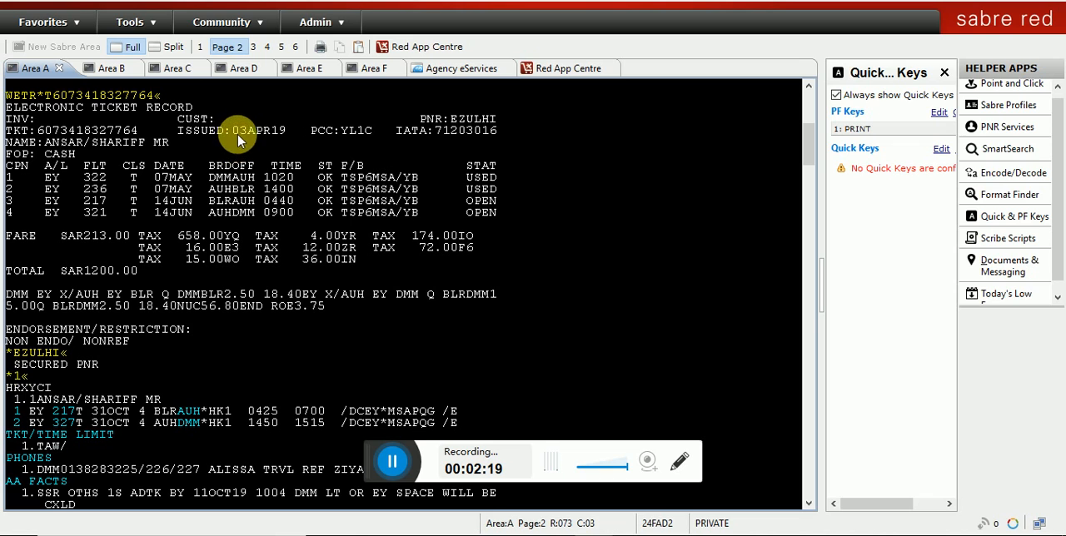
scroll(200, 293, "down", 5)
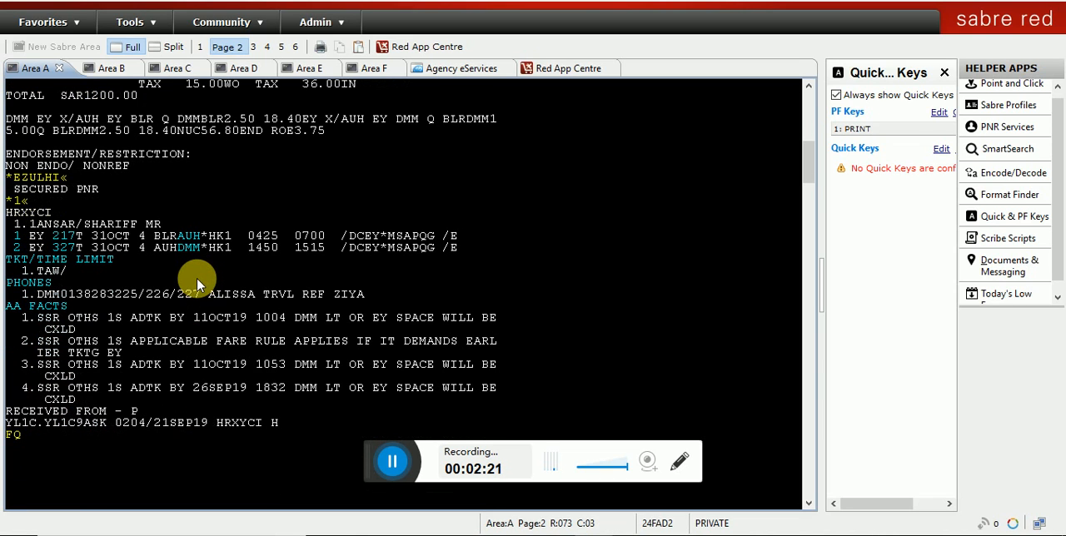
type("03APR19DMM")
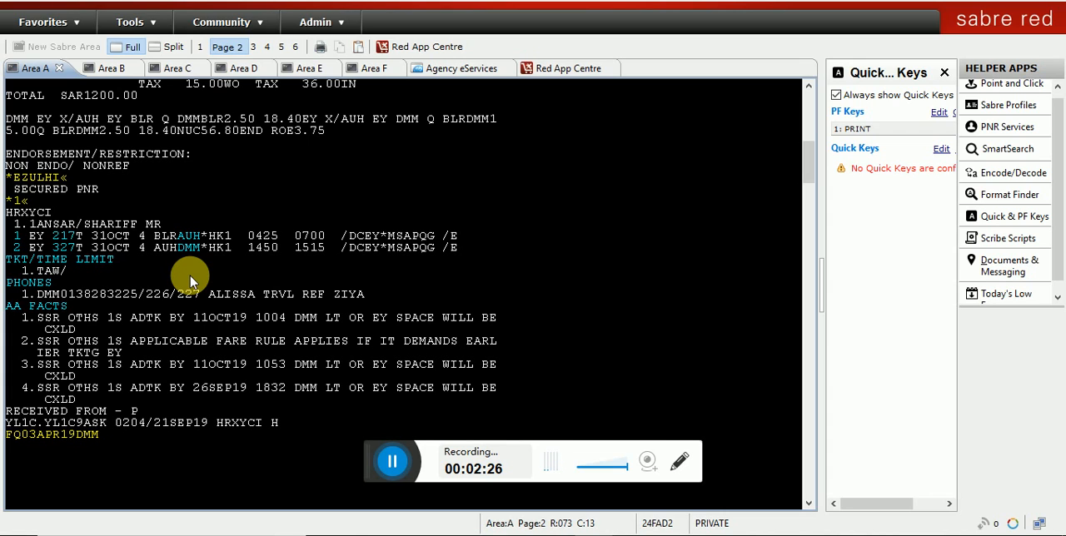
type("BLR")
Step: Complete the fare quote with the ticket's first travel date 07MAY19, carrier EY and ¥RT for round trip, and submit it
scroll(410, 214, "up", 6)
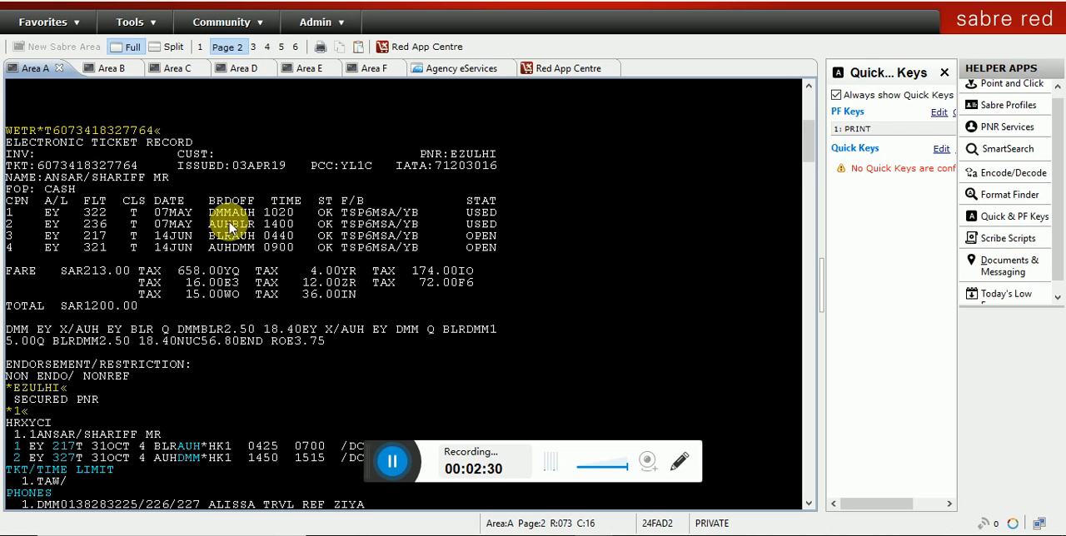
left_click_drag(157, 212, 188, 215)
scroll(170, 333, "down", 8)
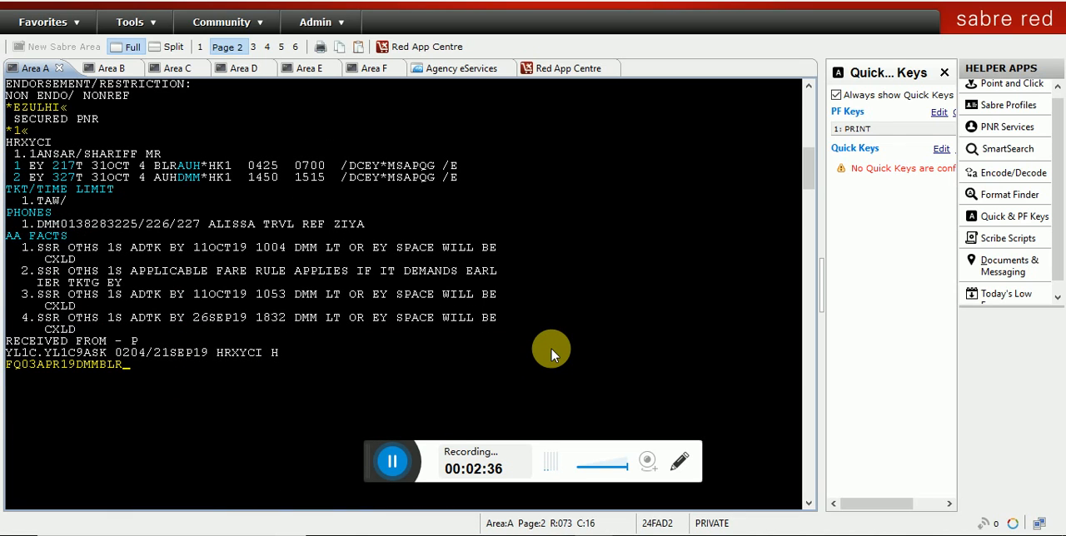
type("07MAY19-")
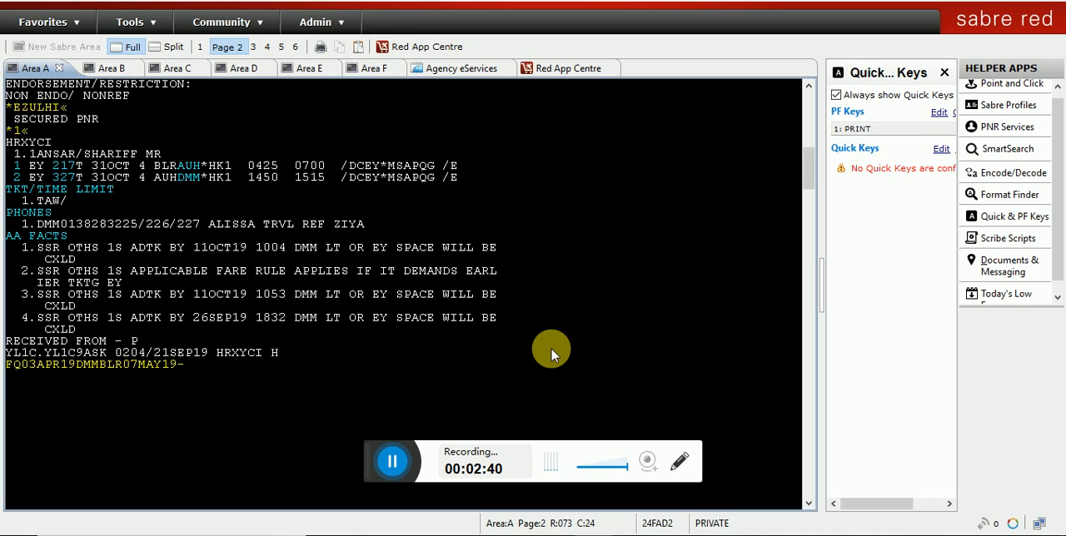
type("EY¥RT")
key("Return")
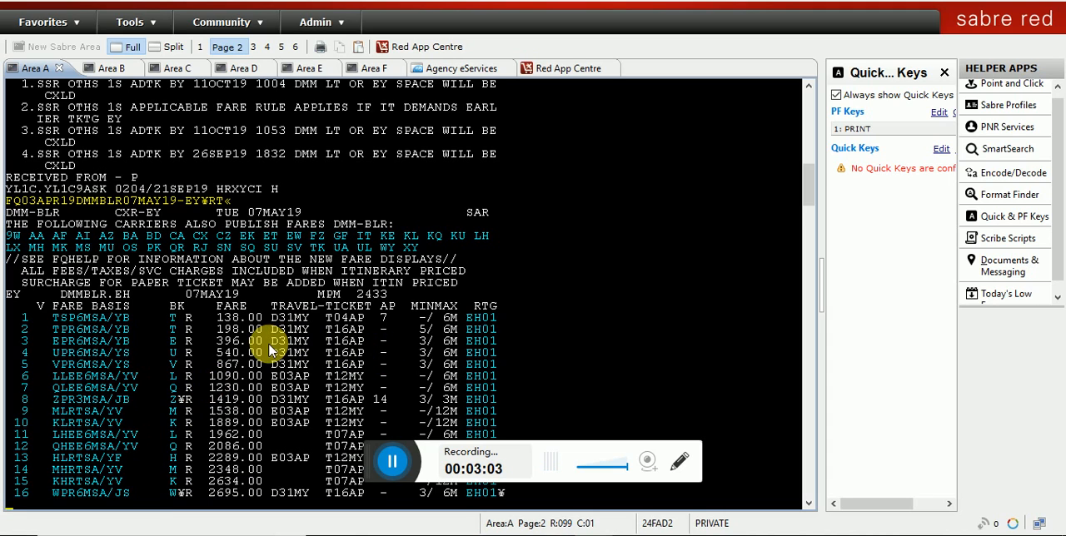
Step: Match the ticket's fare basis TSP6MSA/YB to fare line 1, open its rule menu and display category 16 Penalties
scroll(269, 350, "up", 10)
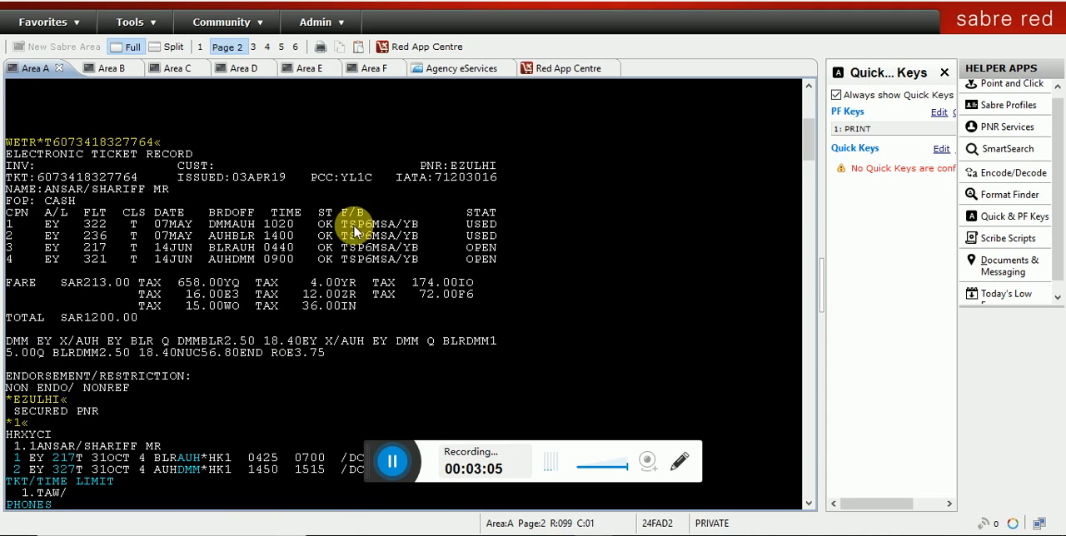
left_click_drag(337, 225, 413, 224)
scroll(285, 298, "down", 8)
scroll(284, 304, "down", 5)
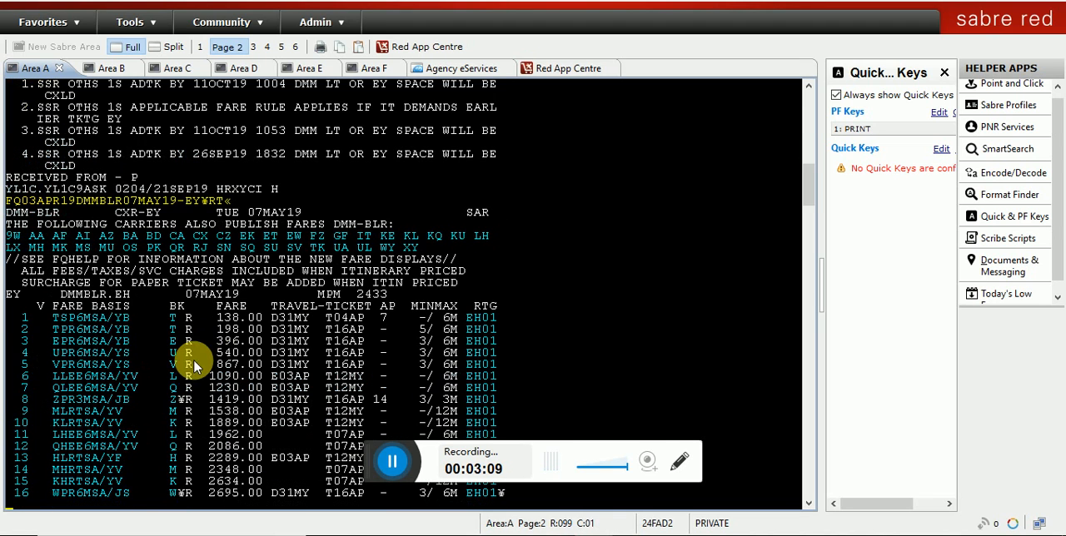
left_click(82, 324)
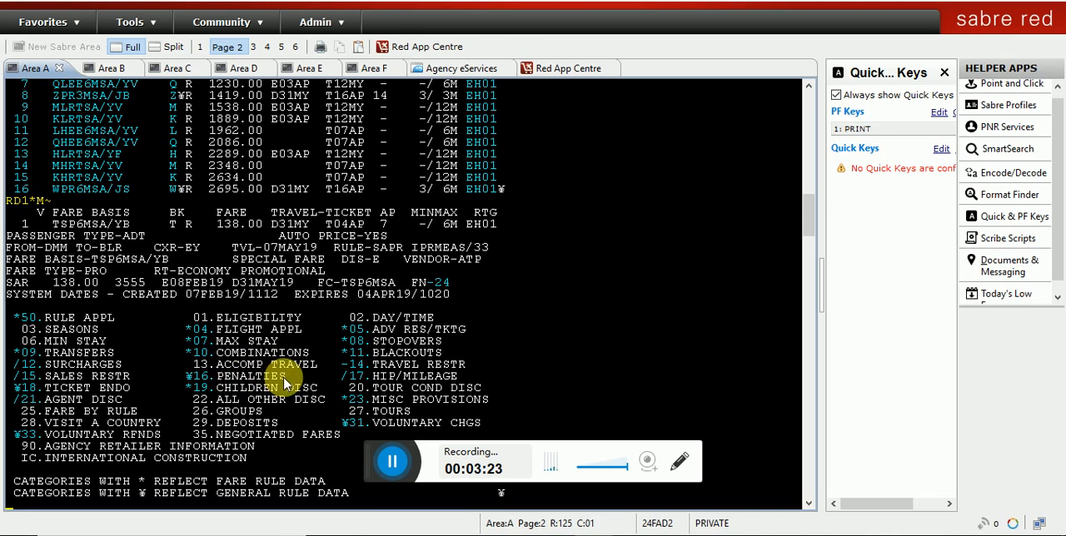
left_click(204, 381)
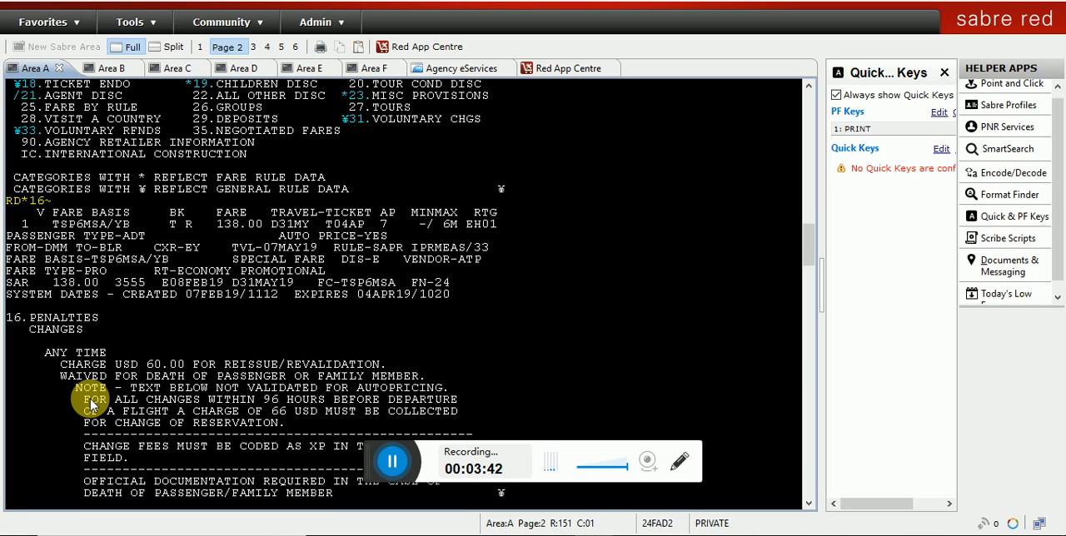
Step: Examine the change penalties: the reissue charge, the charge for changes within 96 hours of departure, and the tax-field coding for change fees
left_click_drag(83, 400, 348, 423)
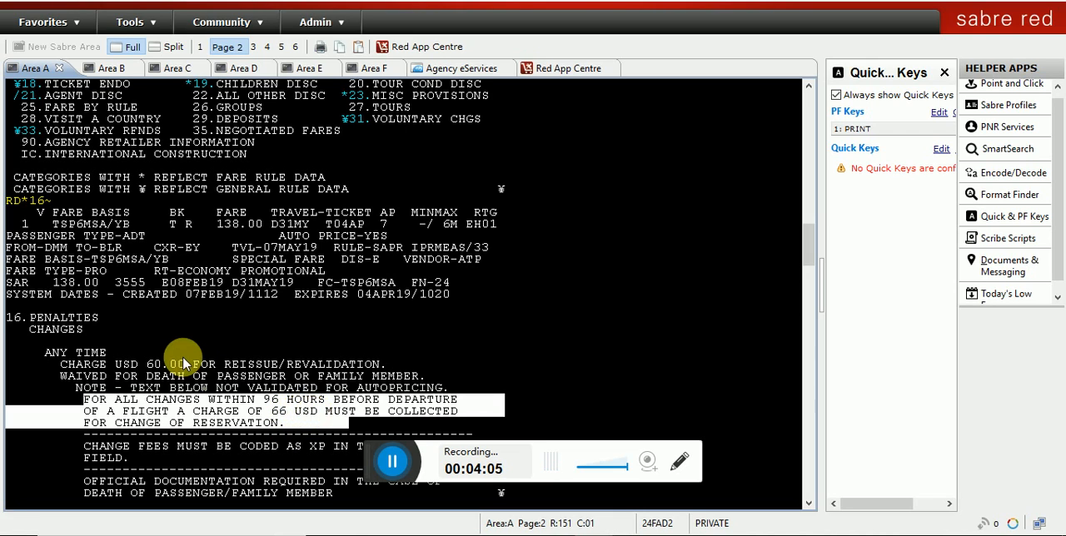
left_click_drag(145, 365, 177, 371)
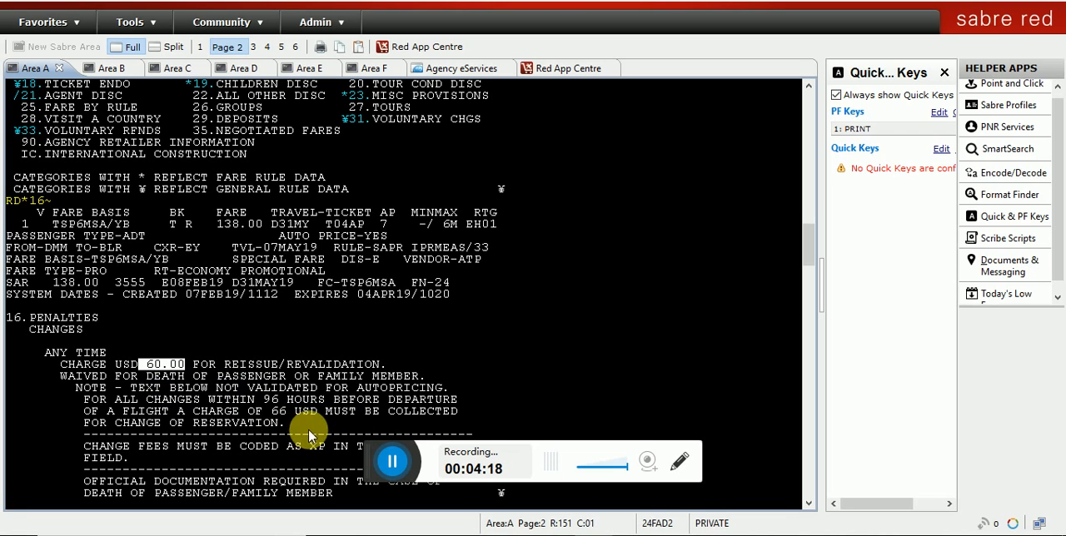
left_click_drag(272, 411, 314, 416)
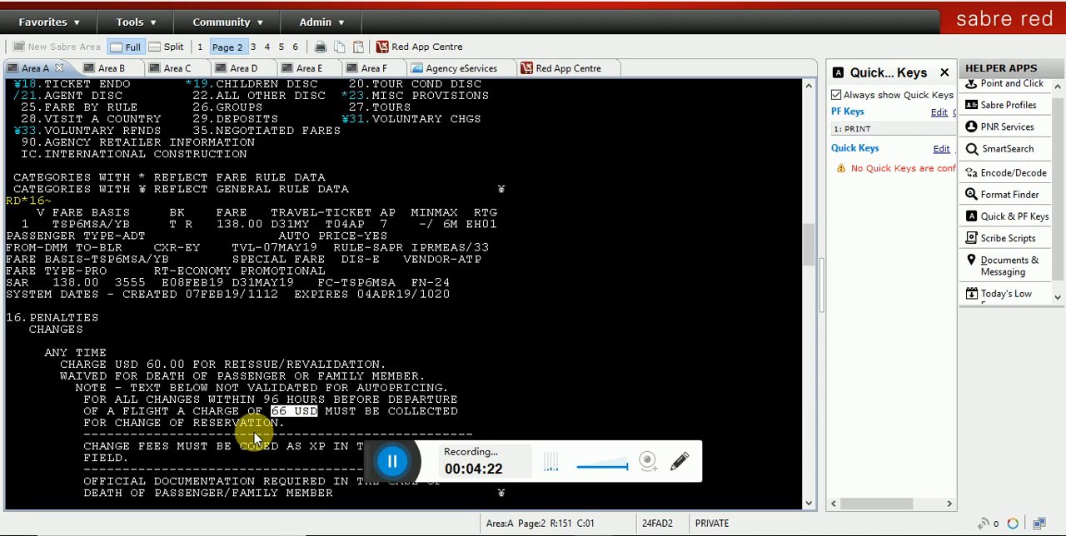
left_click(13, 509)
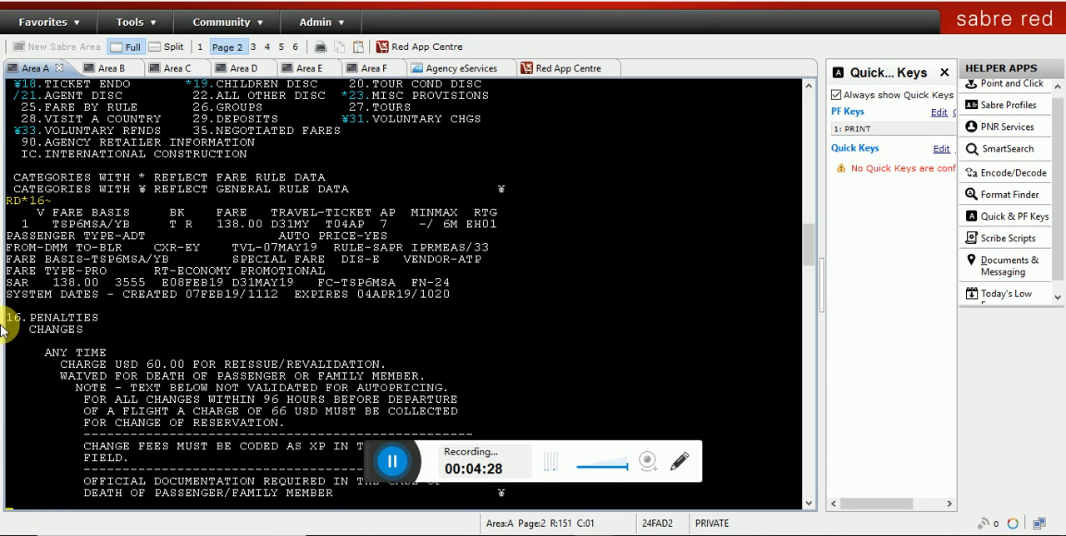
scroll(158, 400, "down", 2)
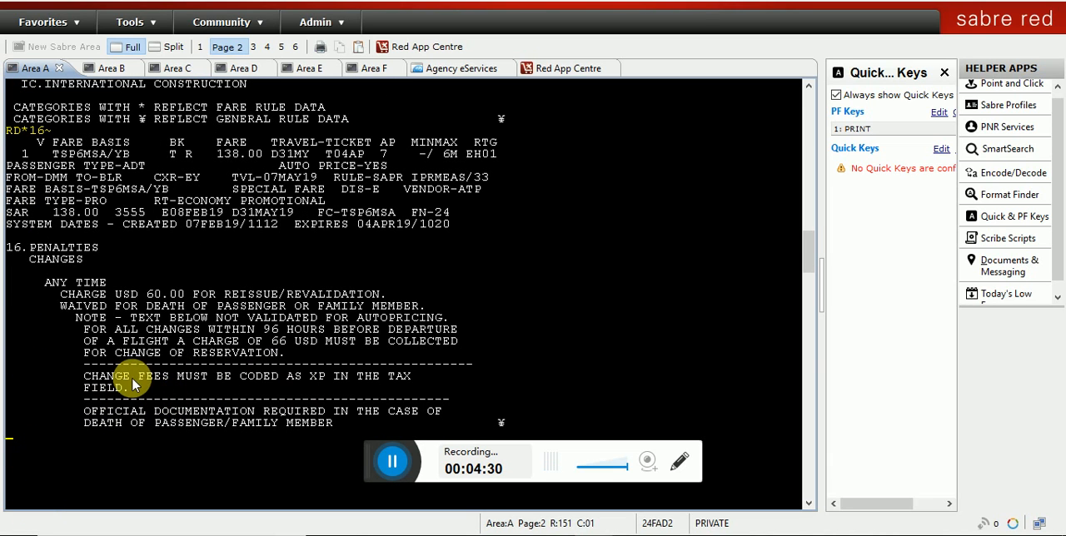
left_click_drag(87, 375, 419, 393)
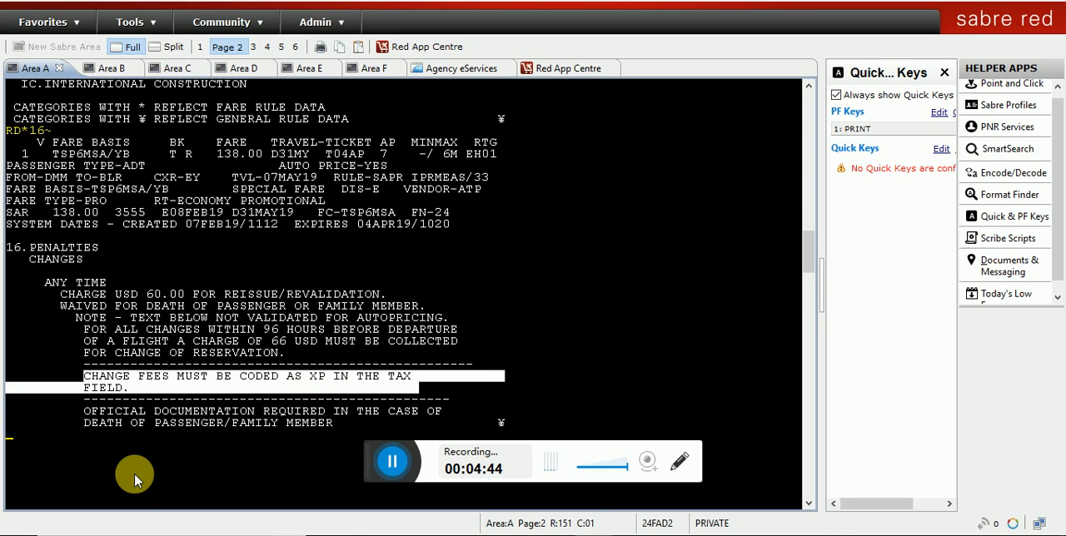
Step: Page through the remaining penalty rules and examine the no-show change charge and the note on penalties added to it
type("MD")
key("Return")
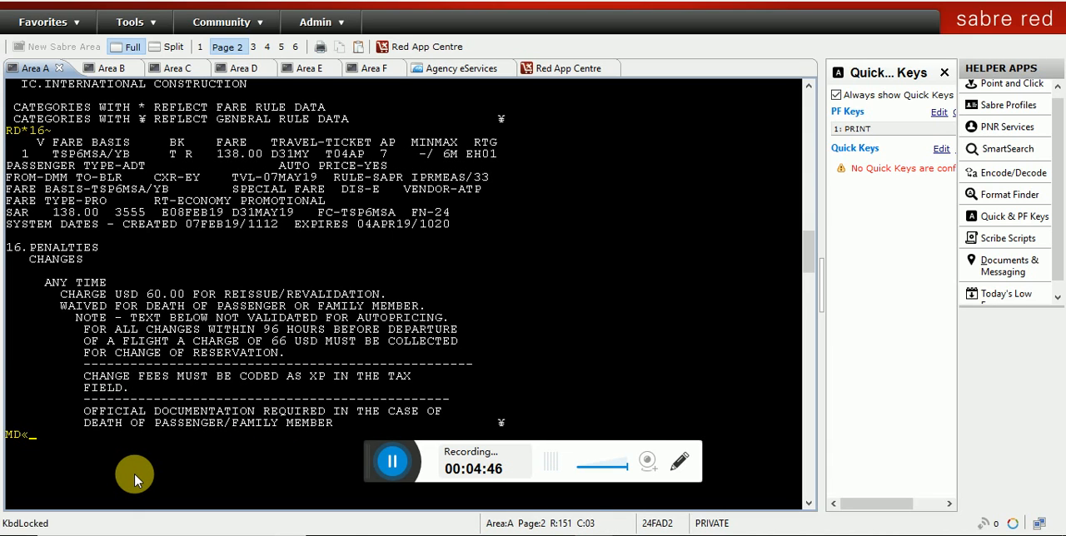
type("MD")
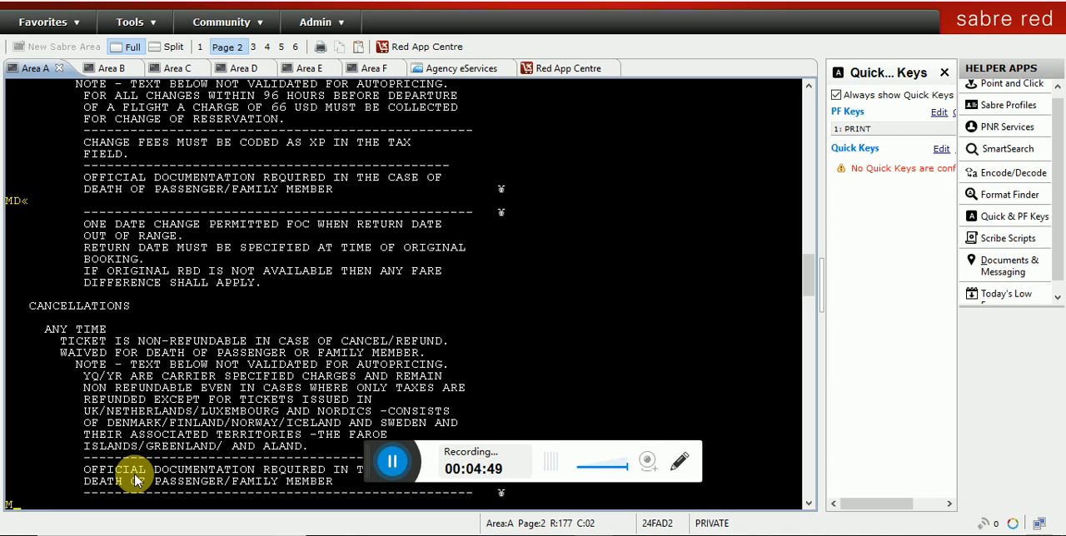
key("Return")
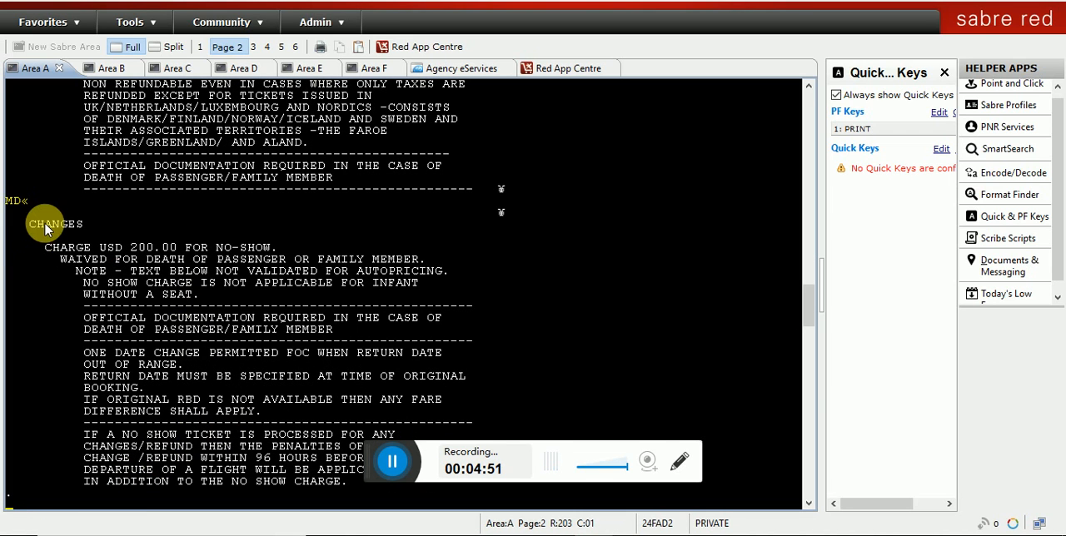
left_click_drag(42, 224, 281, 254)
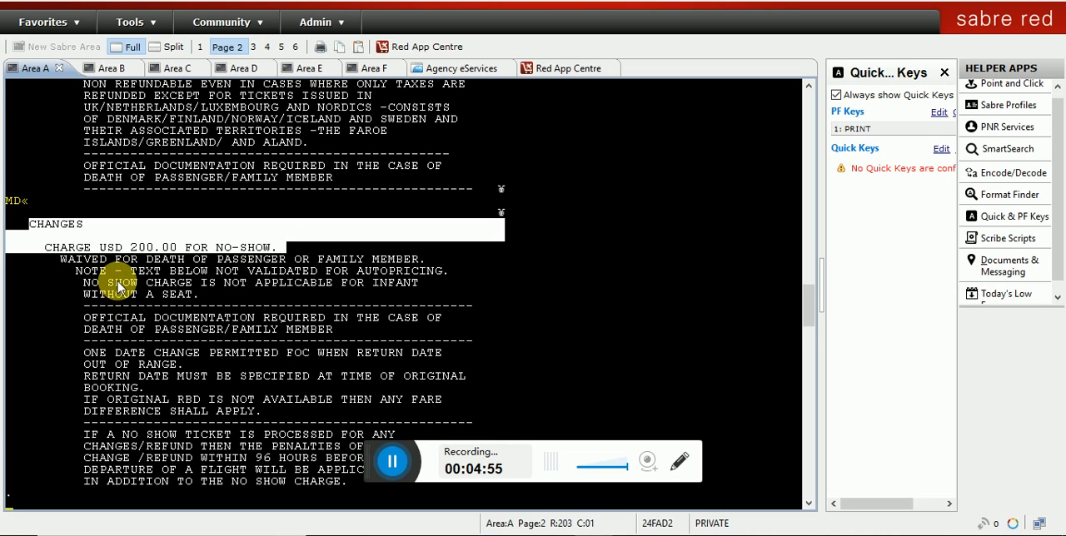
scroll(115, 283, "down", 2)
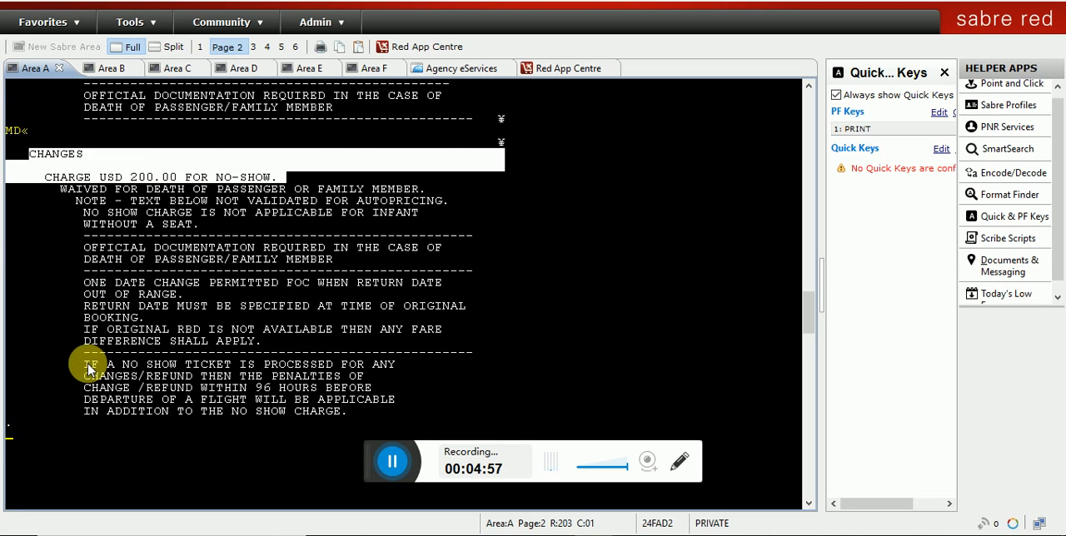
left_click_drag(84, 366, 361, 422)
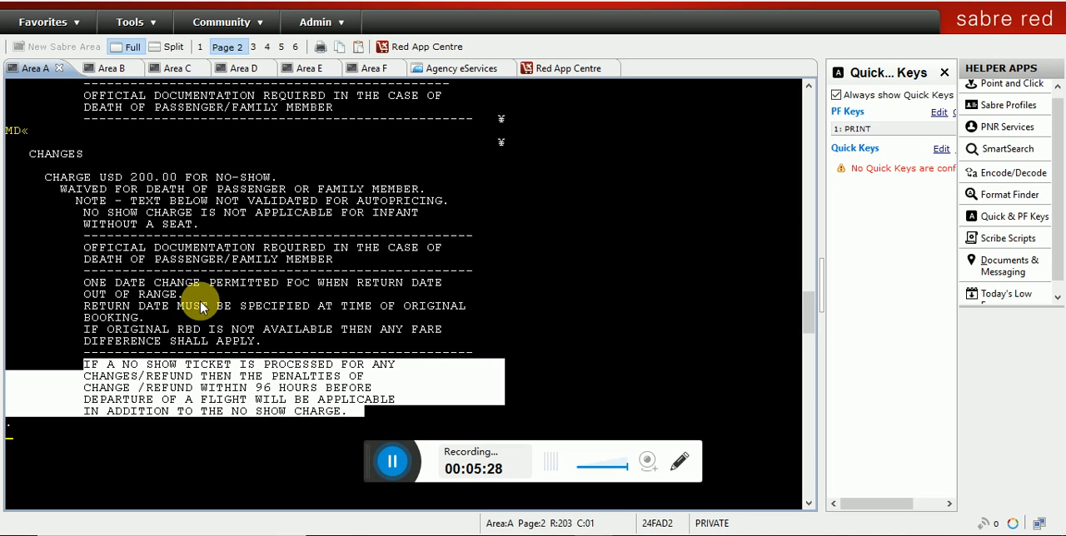
Step: Convert the combined no-show and change charge of USD 266 into local currency with a DC¥ entry
type("DC¥")
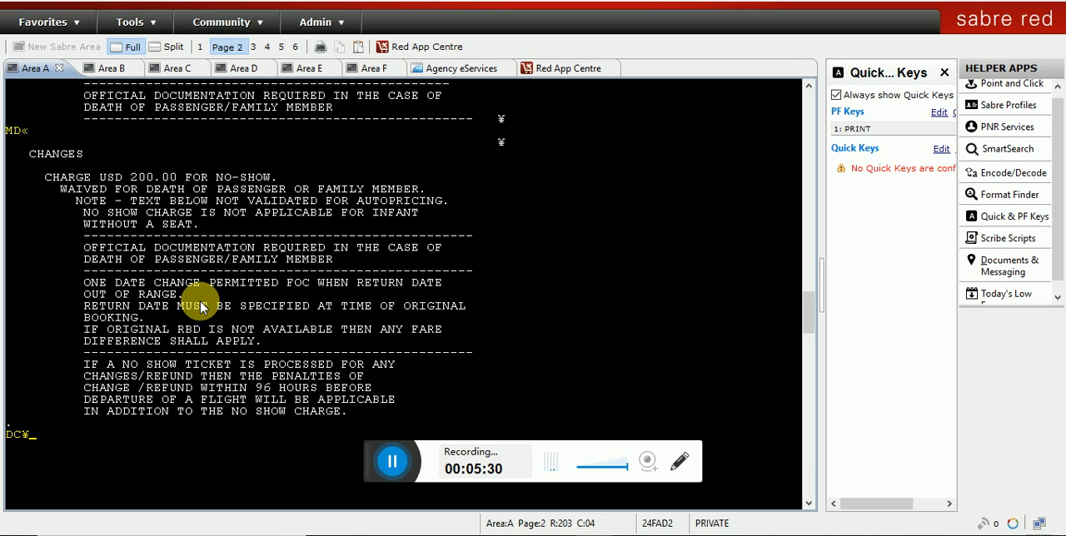
type("USD266")
key("Return")
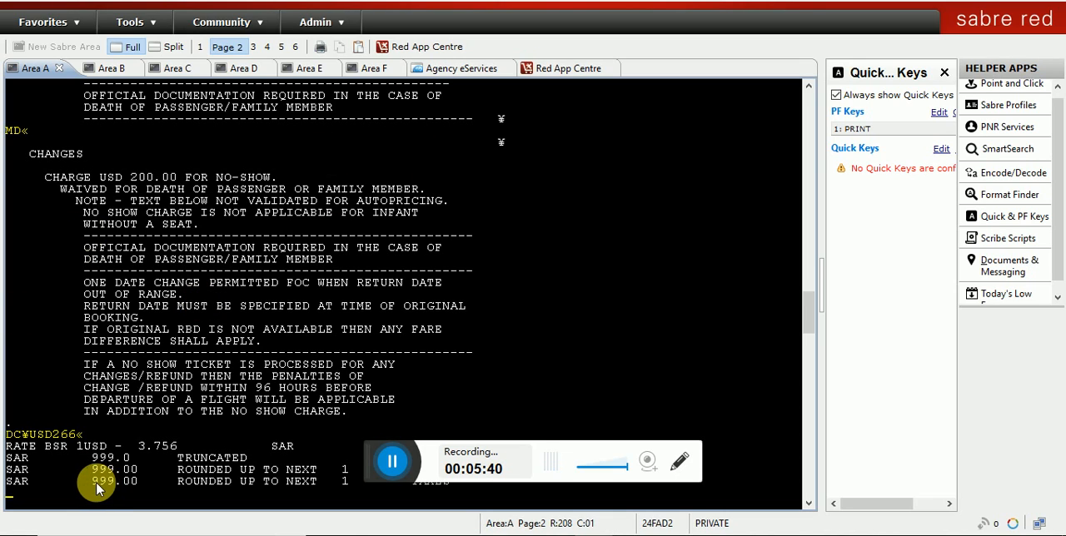
left_click_drag(93, 483, 142, 491)
Step: Ignore and redisplay the booking with IR, and copy the ticket number from the electronic ticket record
type("IR")
key("Return")
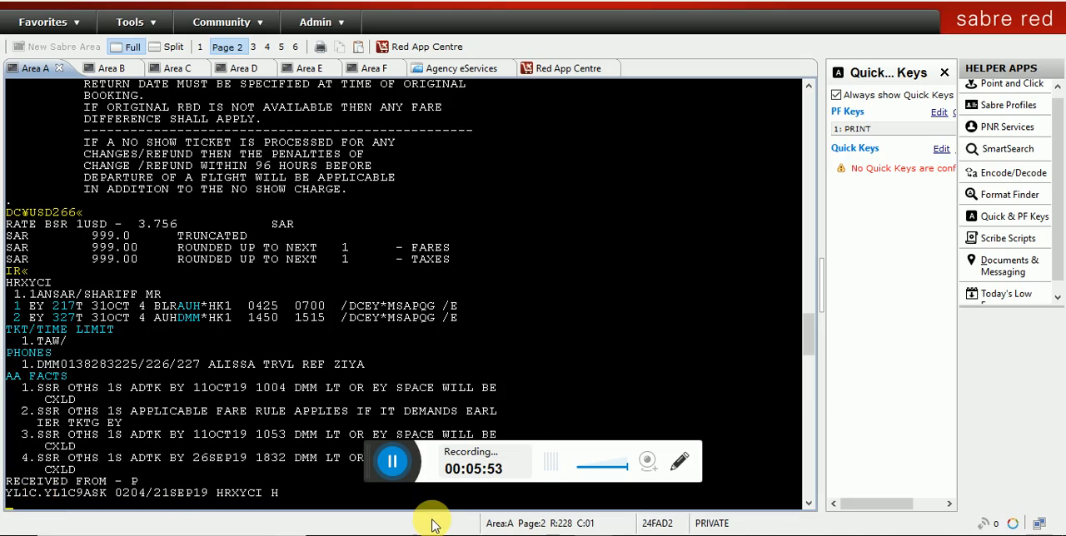
scroll(167, 166, "up", 10)
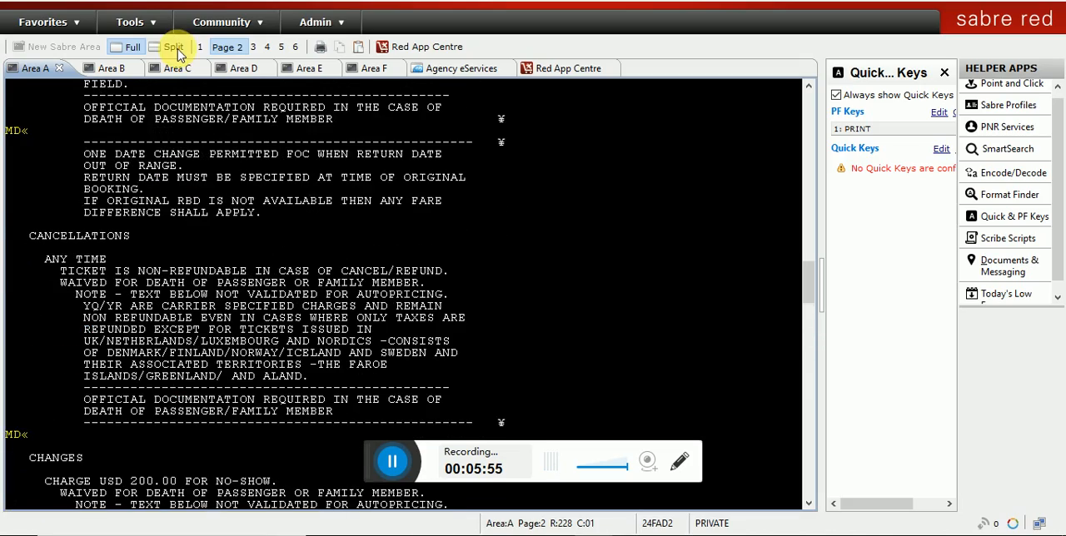
scroll(250, 208, "up", 15)
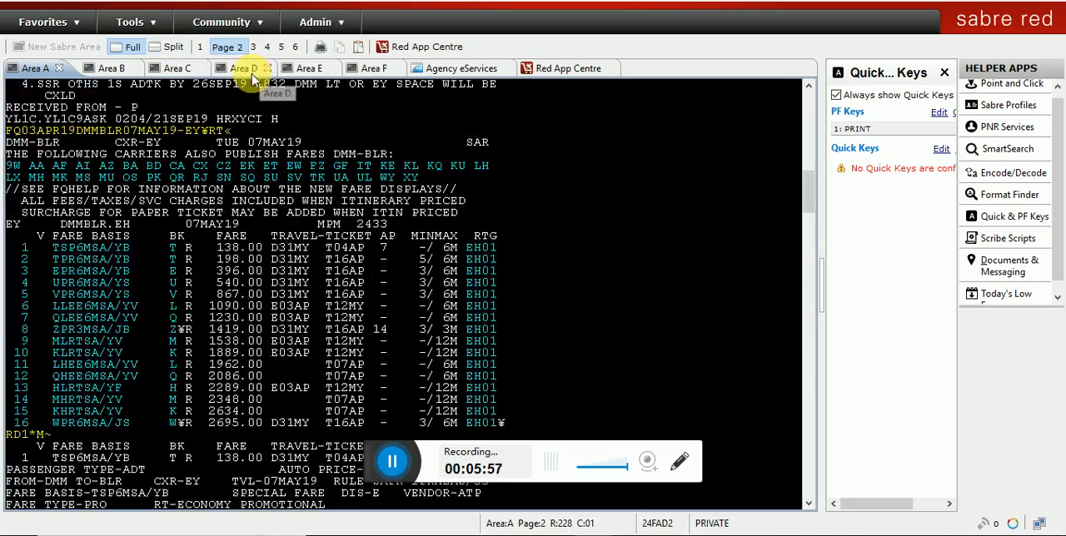
scroll(184, 274, "up", 10)
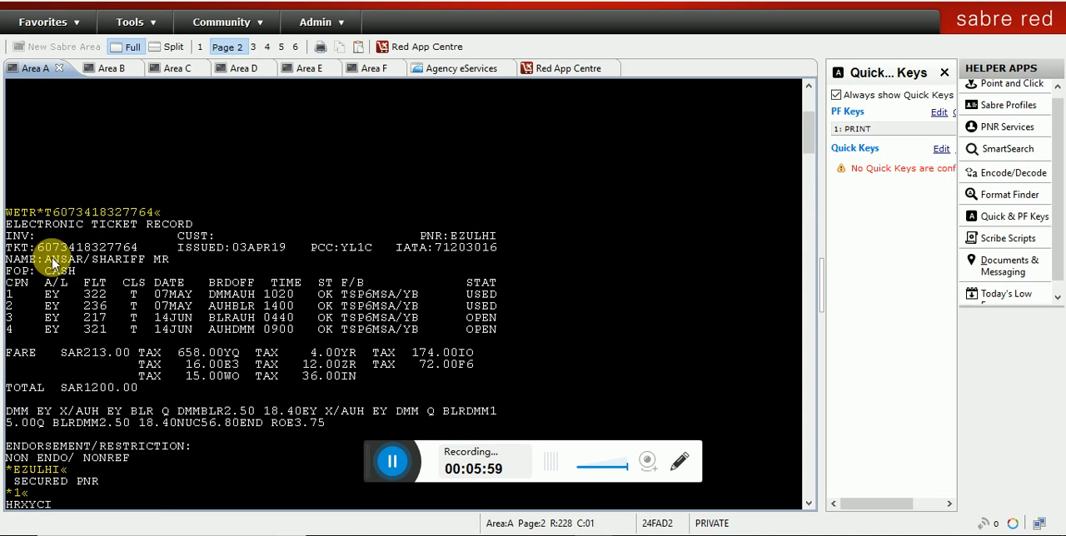
left_click_drag(38, 248, 135, 248)
key("ctrl+c")
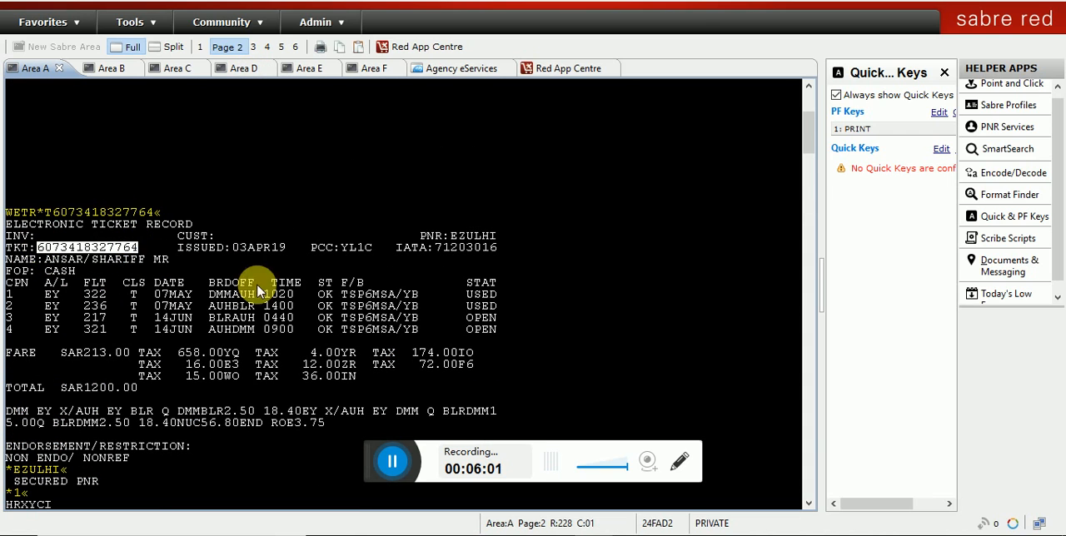
left_click_drag(805, 156, 775, 384)
Step: Start the exchange with a WFR entry using the copied ticket number and validating carrier EY
type("WFR")
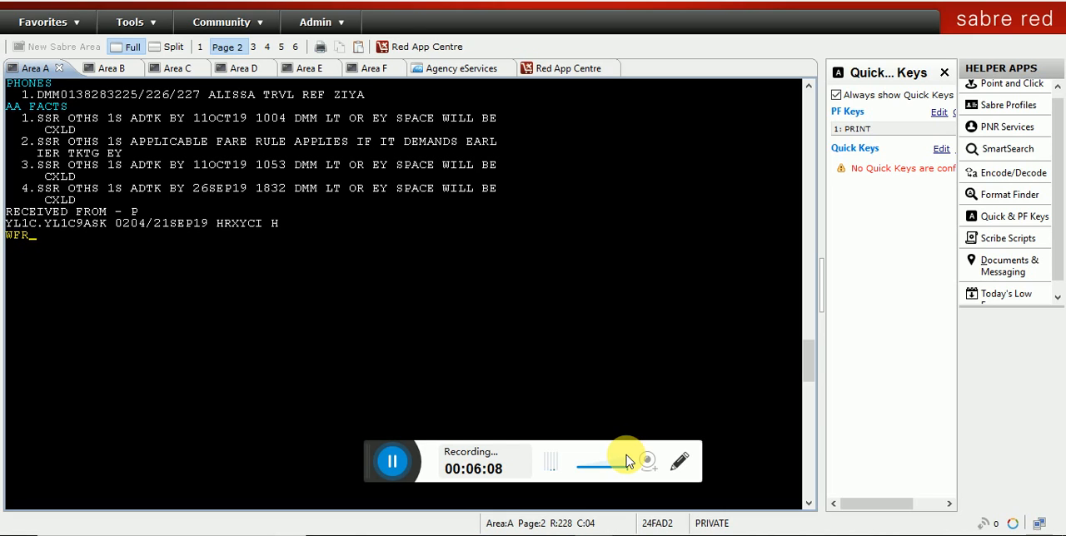
key("ctrl+v")
type("¥")
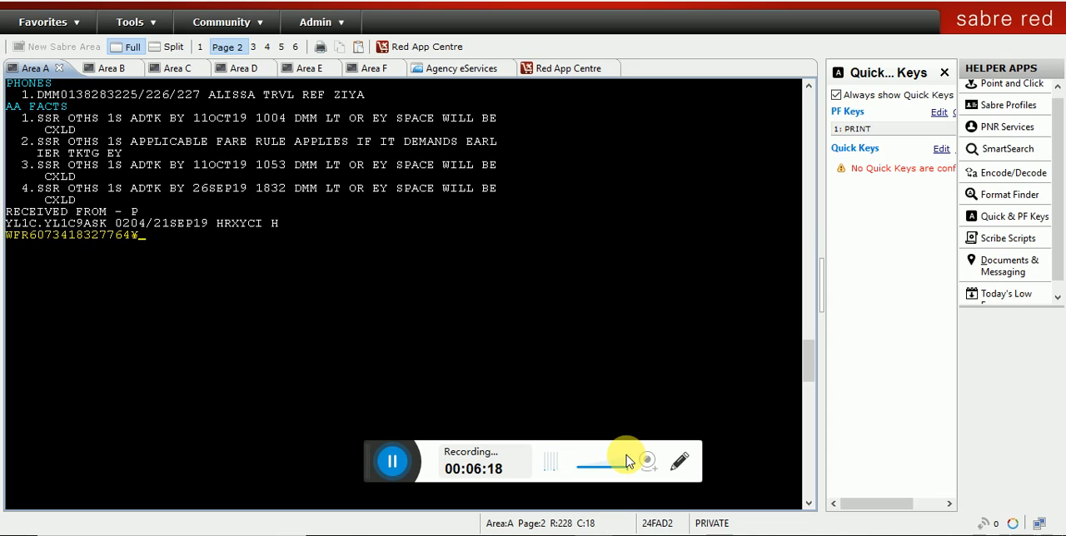
type("EY")
key("Return")
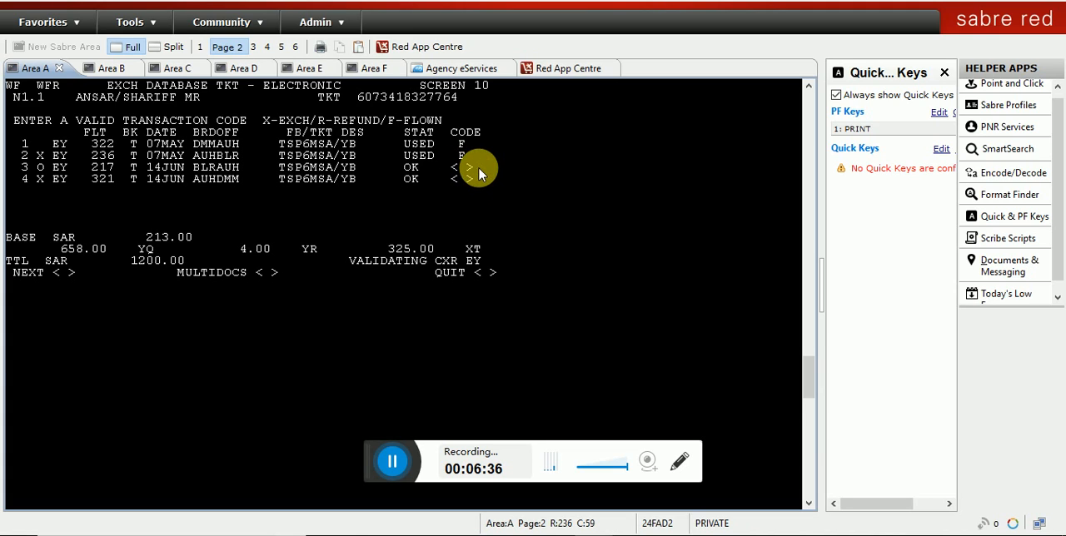
Step: Mark open coupons 3 and 4 for exchange with code X and continue to the new ticket's itinerary calculation
type("XX")
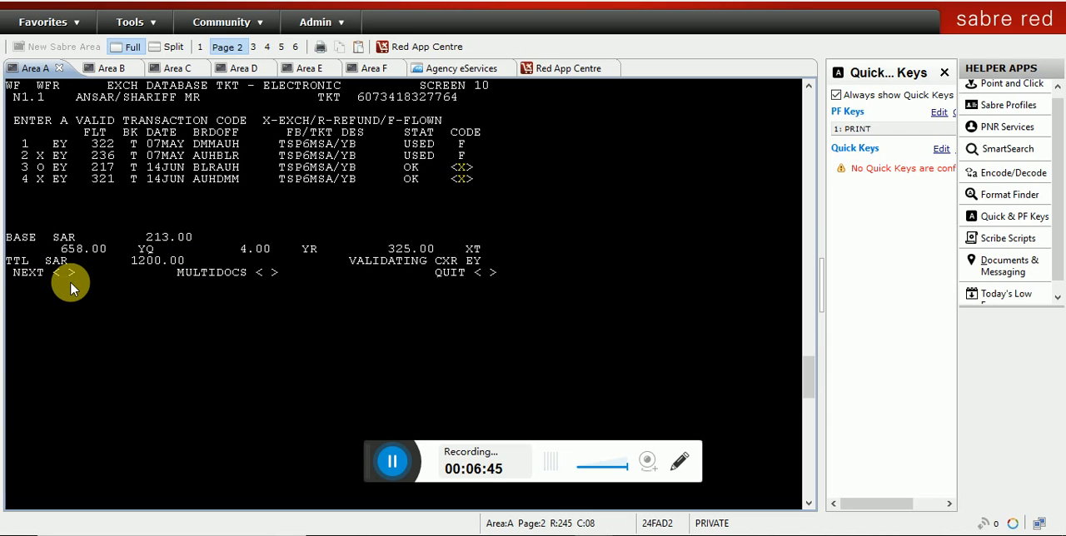
type("X")
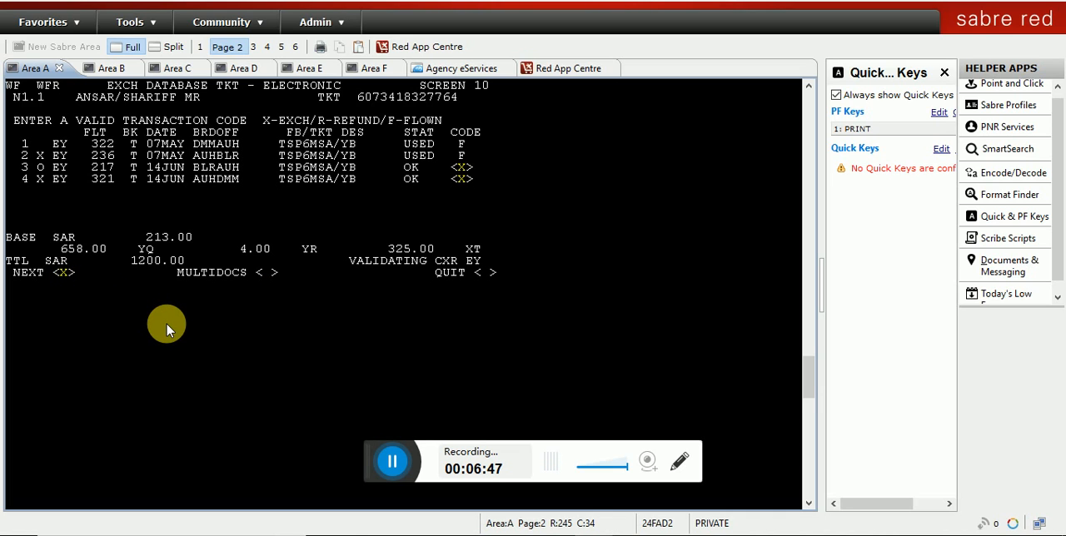
key("Return")
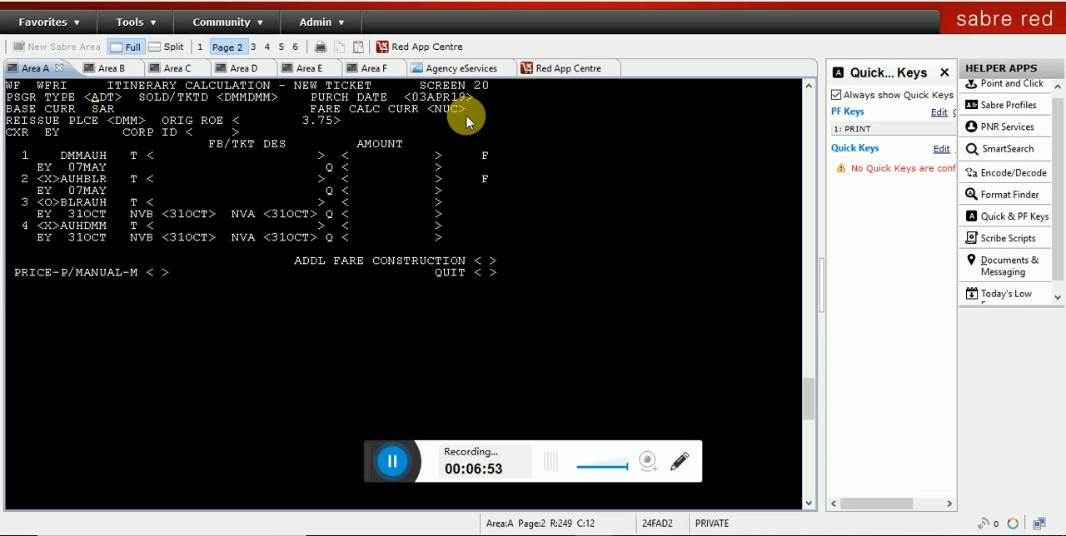
Step: Keep the prefilled itinerary calculation fields and have the new ticket priced automatically with option P
key("Tab")
key("Tab")
key("Tab")
key("Tab")
key("Tab")
key("Tab")
key("Tab")
key("Tab")
key("Tab")
key("Tab")
key("Tab")
key("Tab")
key("Tab")
key("Tab")
key("Tab")
key("Tab")
key("Tab")
key("Tab")
key("Tab")
key("Tab")
key("Tab")
key("Tab")
key("Tab")
key("Tab")
type("P")
key("Return")
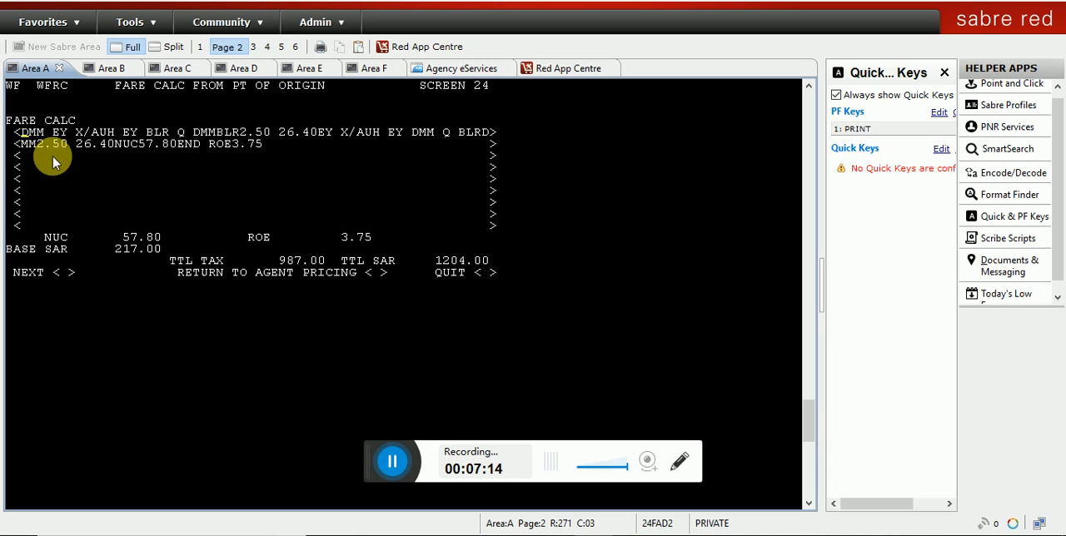
Step: Accept the fare calculation from the point of origin and continue to the comparison summary
key("Down")
key("Down")
key("Down")
key("Return")
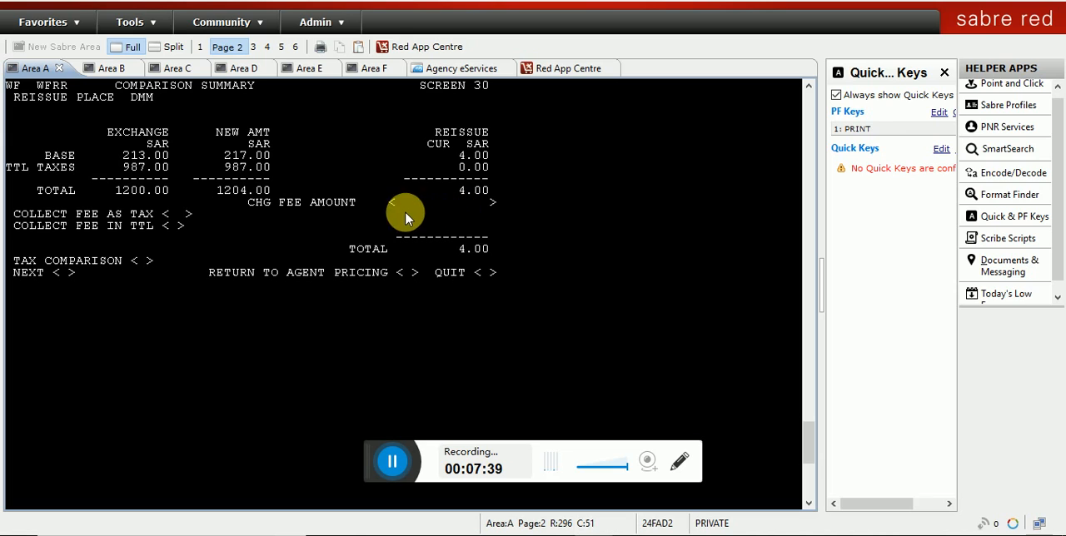
type("99")
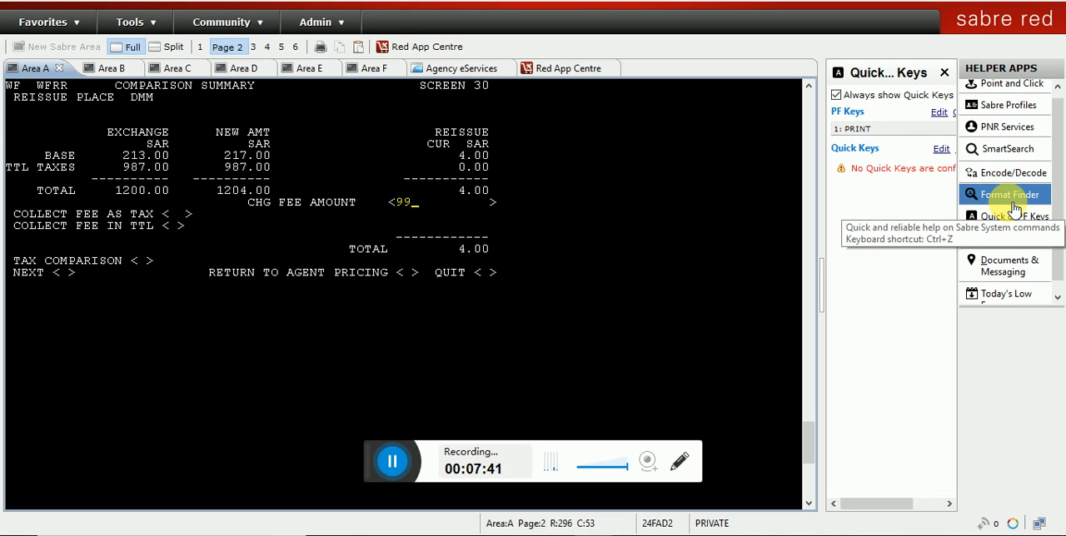
type("9.00")
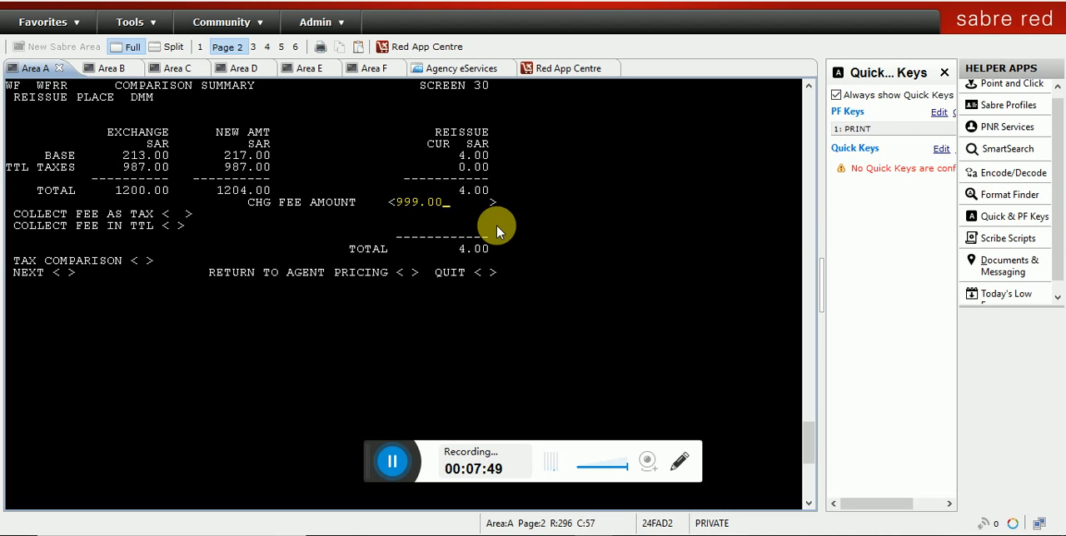
key("Tab")
key("Up")
key("shift+Tab")
key("Delete")
key("Delete")
key("Delete")
key("Delete")
key("Delete")
Step: Open the tax comparison with the change fee left blank, and make its taxes editable with the tax update option
key("Tab")
key("Tab")
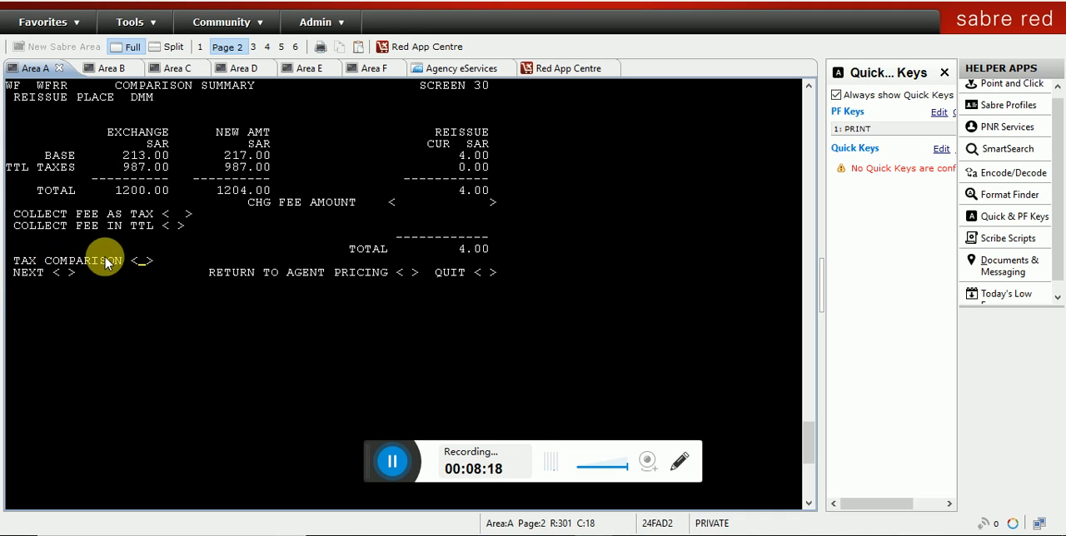
type("X")
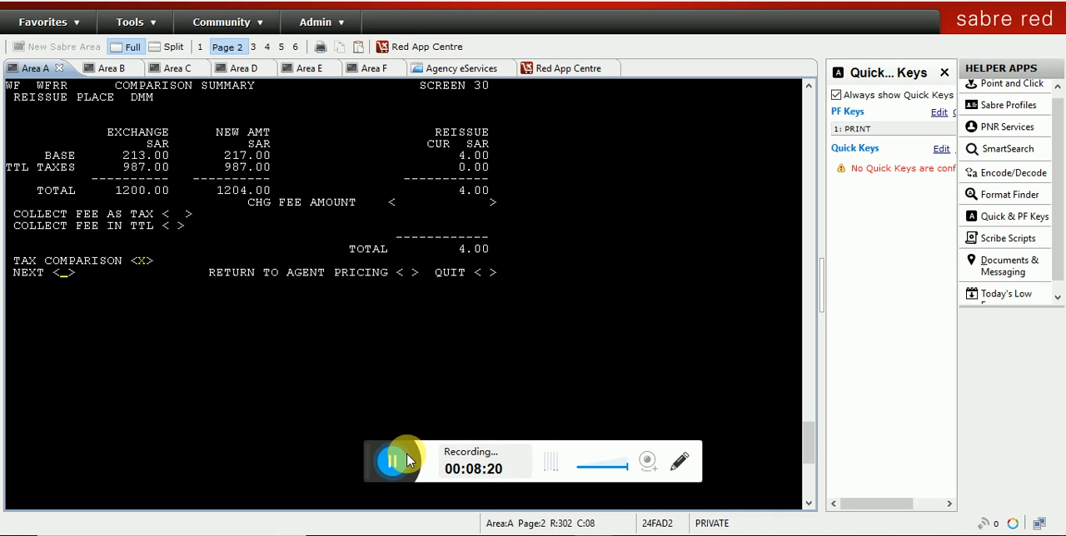
key("Return")
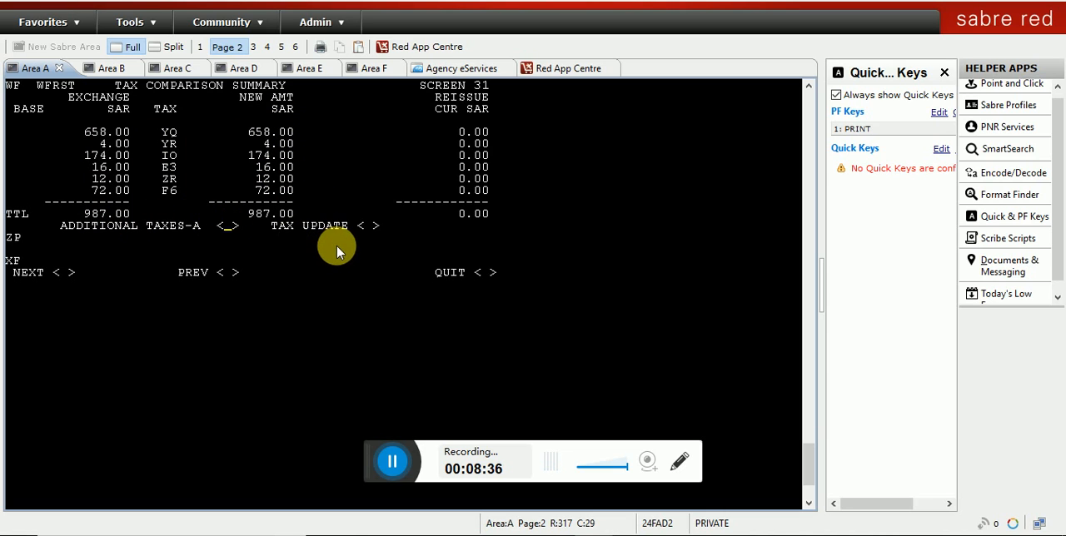
key("Tab")
type("X")
key("Return")
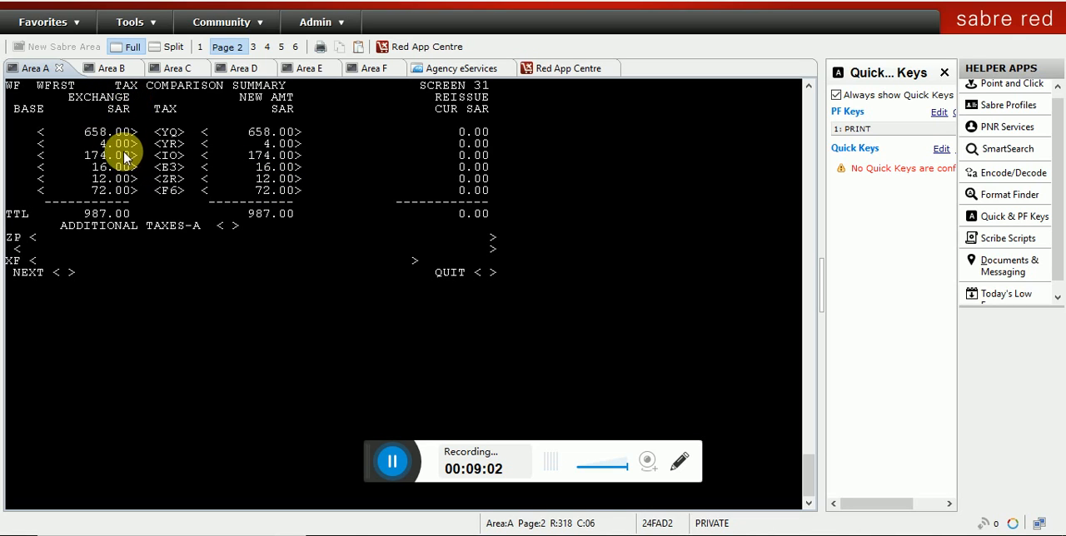
Step: Set the new amount of the E3 tax to 24.00 and check the reissue tax difference
left_click_drag(93, 132, 122, 136)
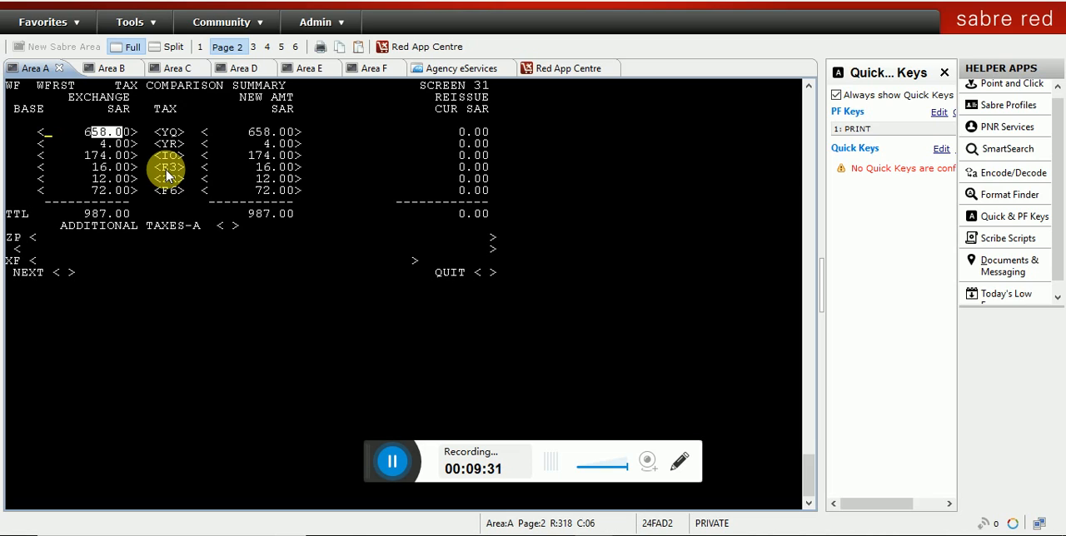
left_click(260, 169)
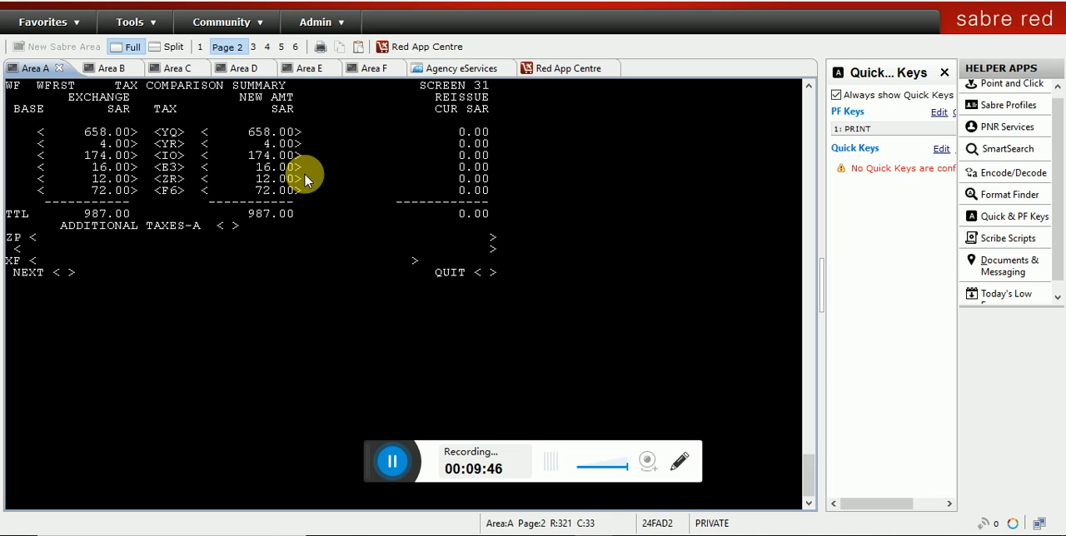
type("4")
key("Return")
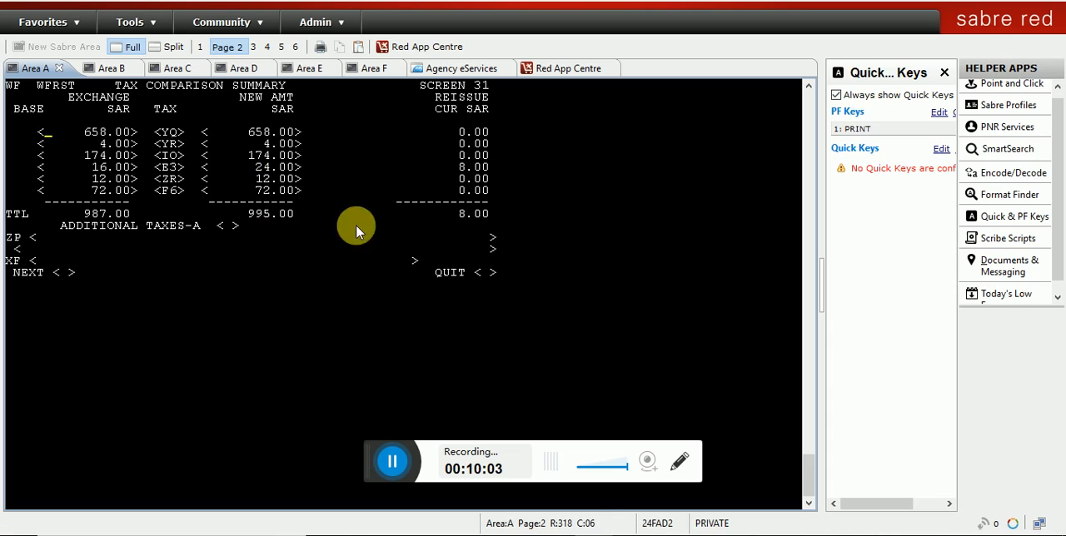
left_click_drag(459, 167, 500, 167)
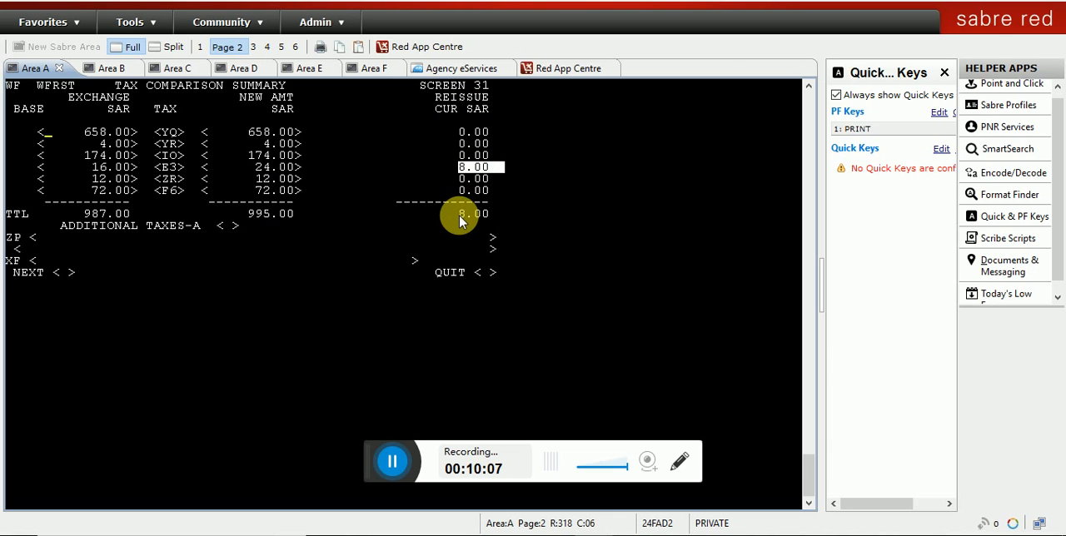
left_click_drag(458, 216, 494, 222)
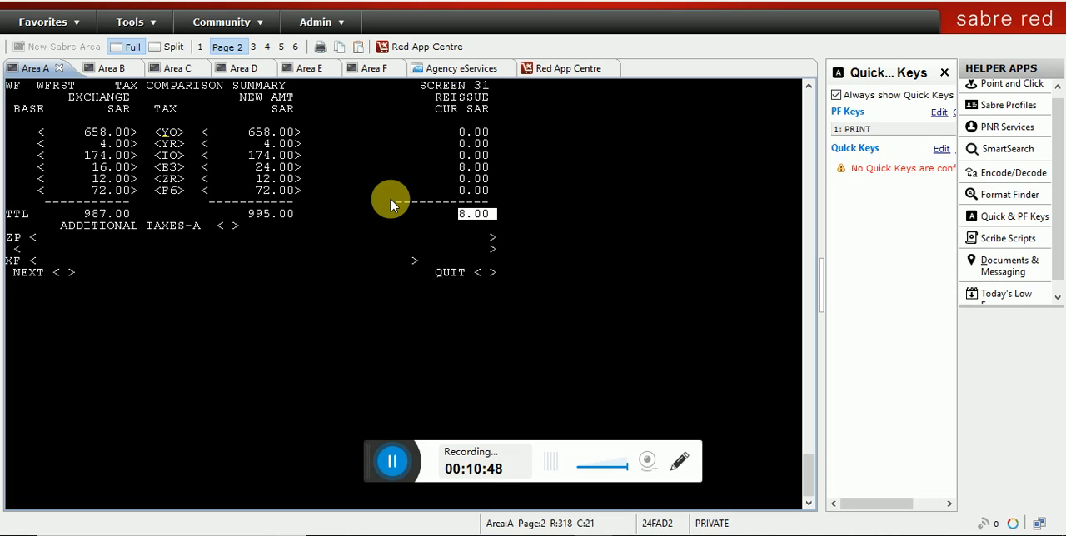
Step: Display the additional taxes of the tax comparison with option A
key("Tab")
key("Tab")
key("Tab")
key("Tab")
key("Tab")
key("Tab")
key("Tab")
key("Tab")
key("Tab")
key("Tab")
key("Tab")
key("Tab")
type("A")
key("Return")
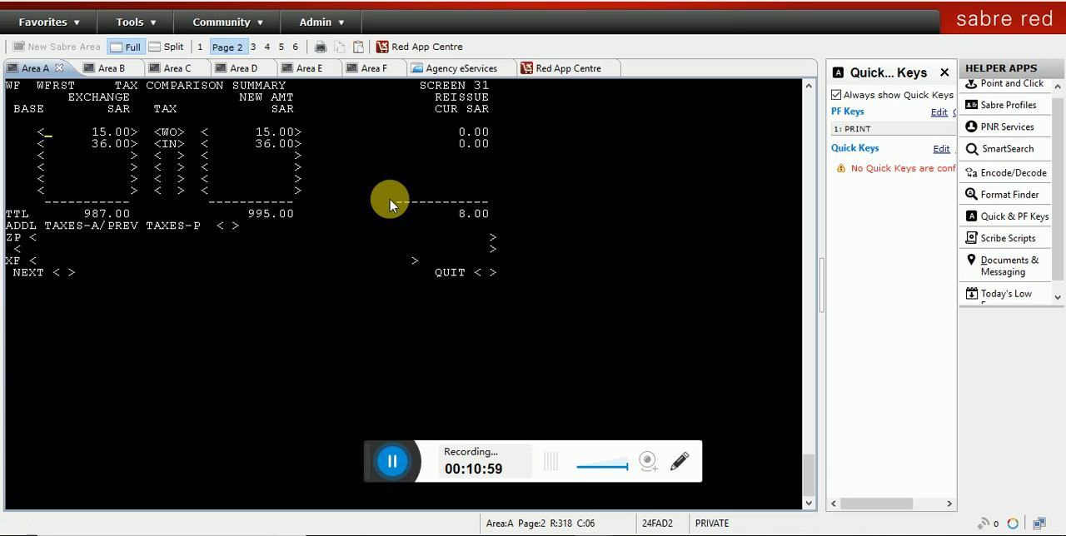
Step: Add a tax with a new amount of 20.00 in the first empty line below the IN tax and submit it
key("Tab")
key("Tab")
key("Tab")
key("Tab")
key("Tab")
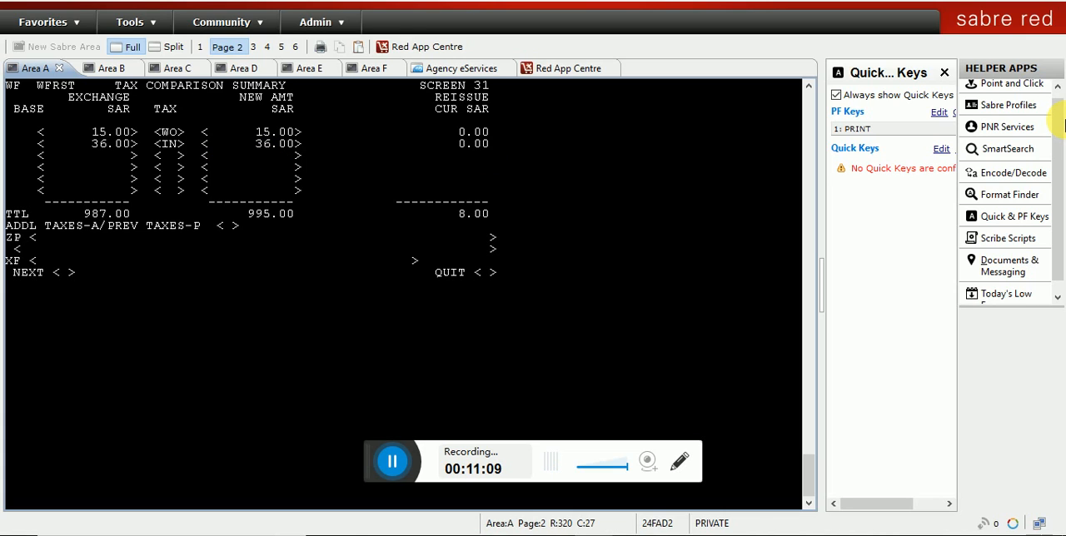
type("20.00")
key("Left")
key("Left")
key("Return")
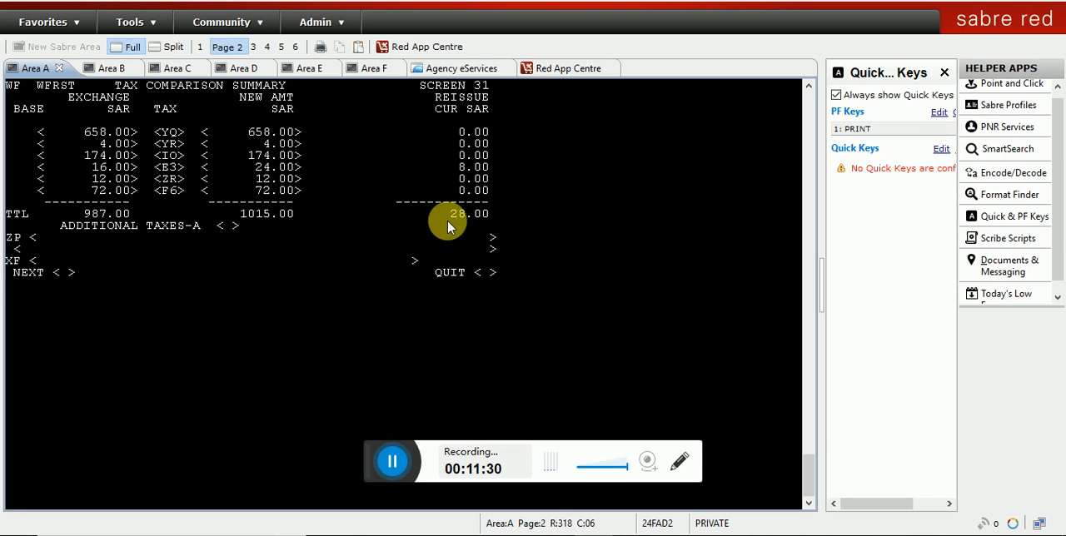
Step: Check the total reissue tax difference and display the additional taxes of the comparison with option A
left_click_drag(444, 216, 500, 222)
key("Tab")
key("Tab")
key("Tab")
key("Tab")
key("Tab")
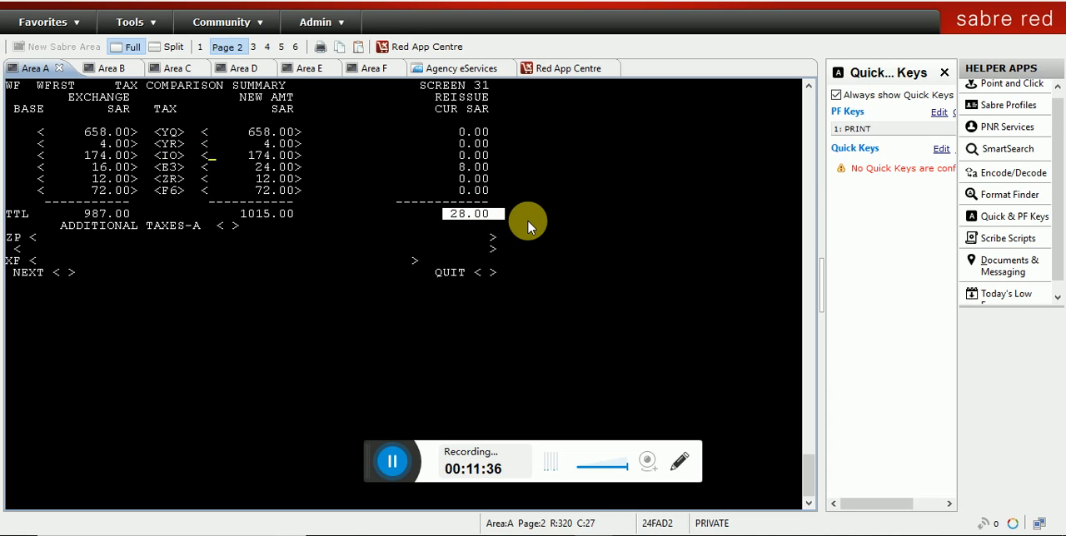
key("Tab")
key("Tab")
key("Tab")
key("Tab")
key("Tab")
key("Tab")
key("Tab")
key("Tab")
type("A")
key("Return")
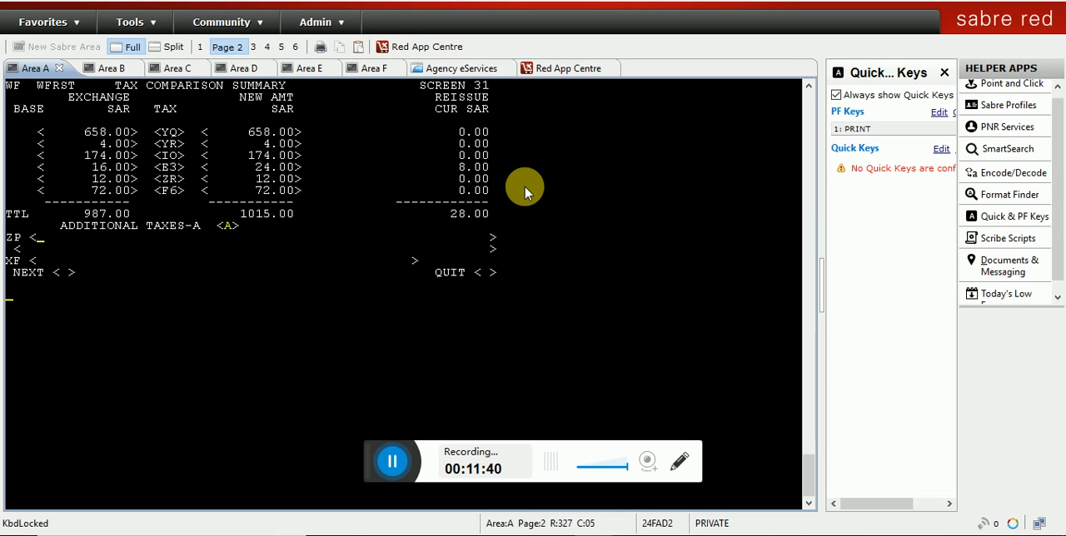
Step: Remove the RB tax code from the line below the IN tax and submit the updated tax comparison
key("Down")
key("Down")
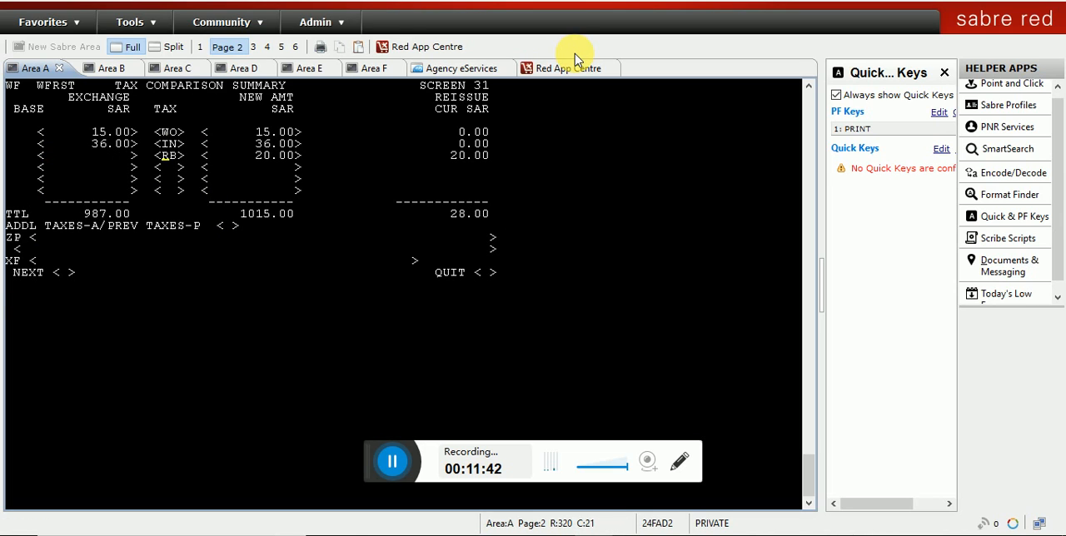
key("Tab")
key("shift+Tab")
key("Delete")
key("Delete")
key("Delete")
key("Delete")
key("Delete")
key("Delete")
key("Delete")
key("Delete")
key("Delete")
key("Delete")
key("Delete")
key("Delete")
key("Delete")
key("Delete")
key("Return")
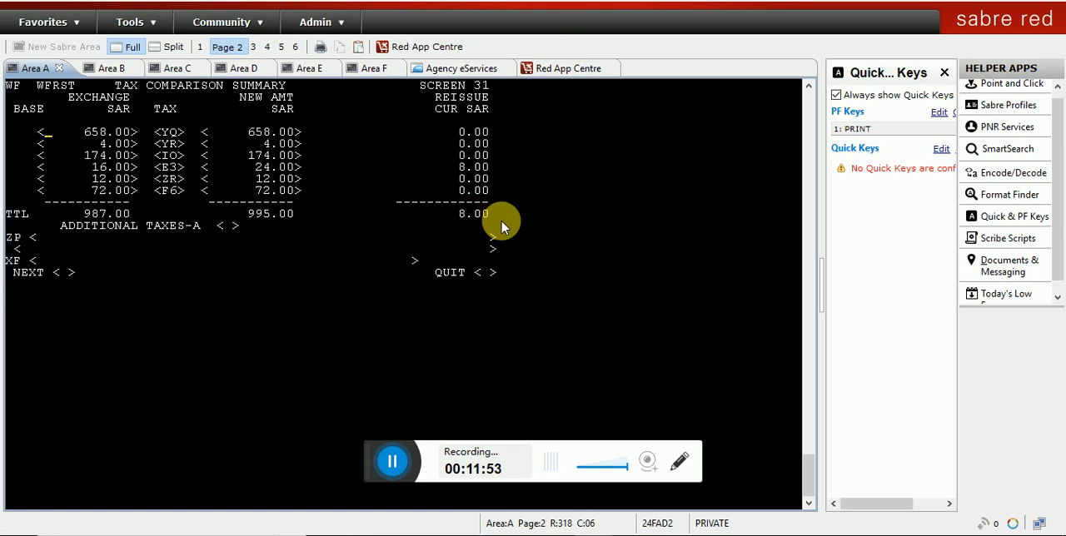
Step: Accept the tax comparison with the NEXT option marked X to go on to the fare comparison summary
key("Down")
key("Down")
key("Down")
key("Down")
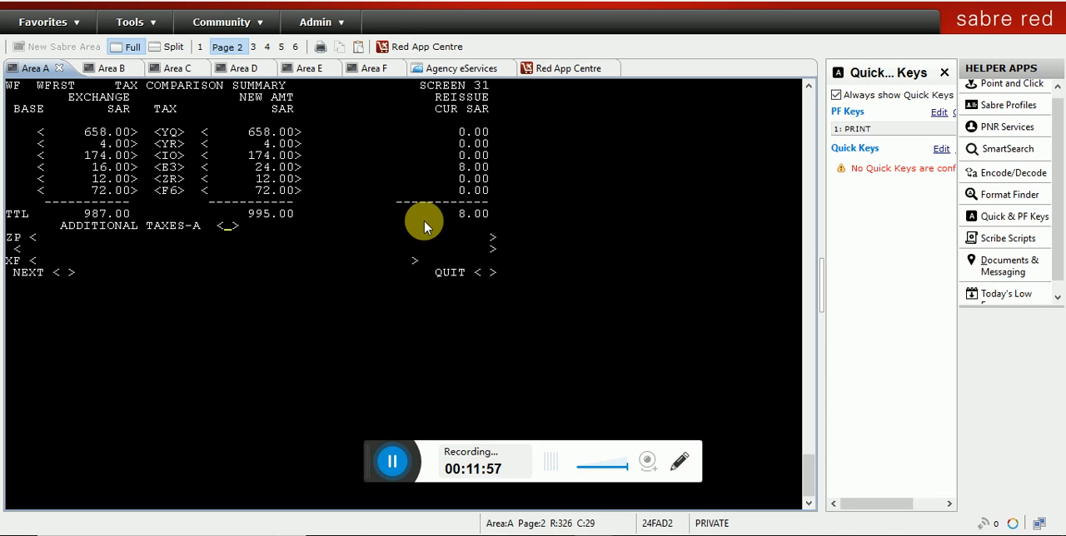
key("Tab")
key("Tab")
key("Tab")
type("X")
key("Tab")
key("Return")
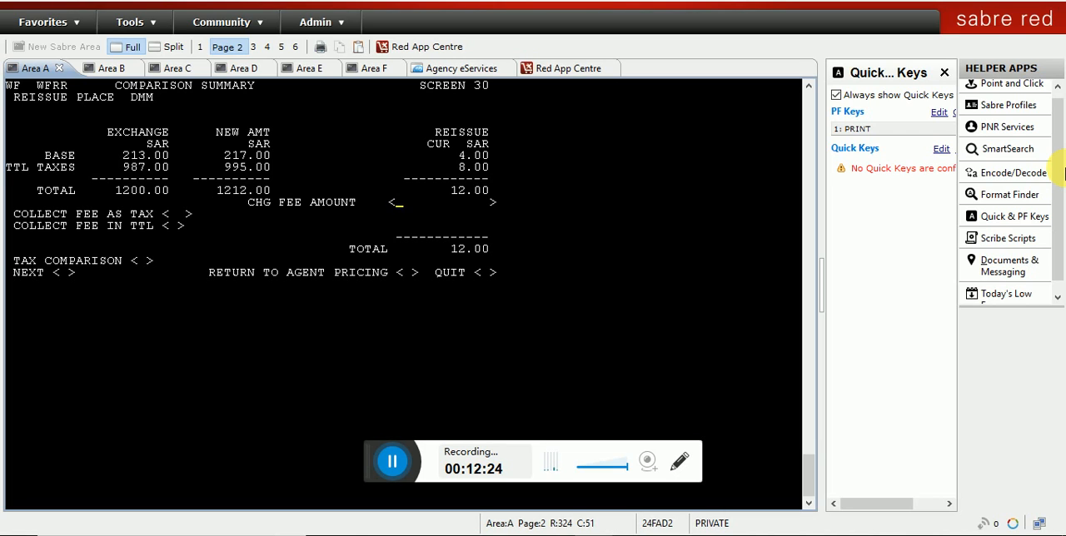
Step: Enter a change fee amount of 999.00 and have it collected as tax XP
type("999.00")
key("Tab")
type("XP")
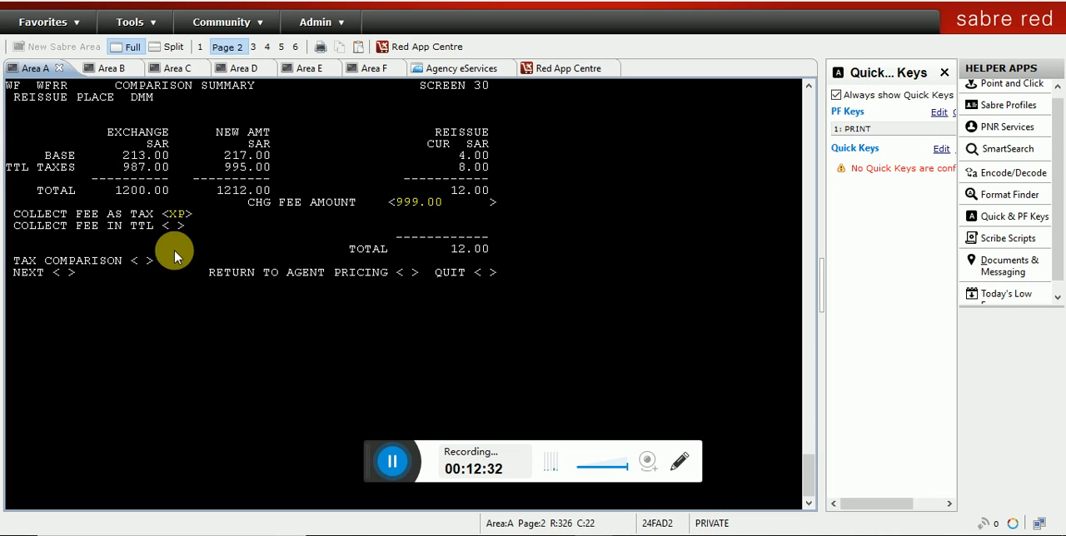
double_click(174, 219)
Step: Mark NEXT with X on the comparison summary and submit it twice to verify the total and reach the ticketing instructions
key("Tab")
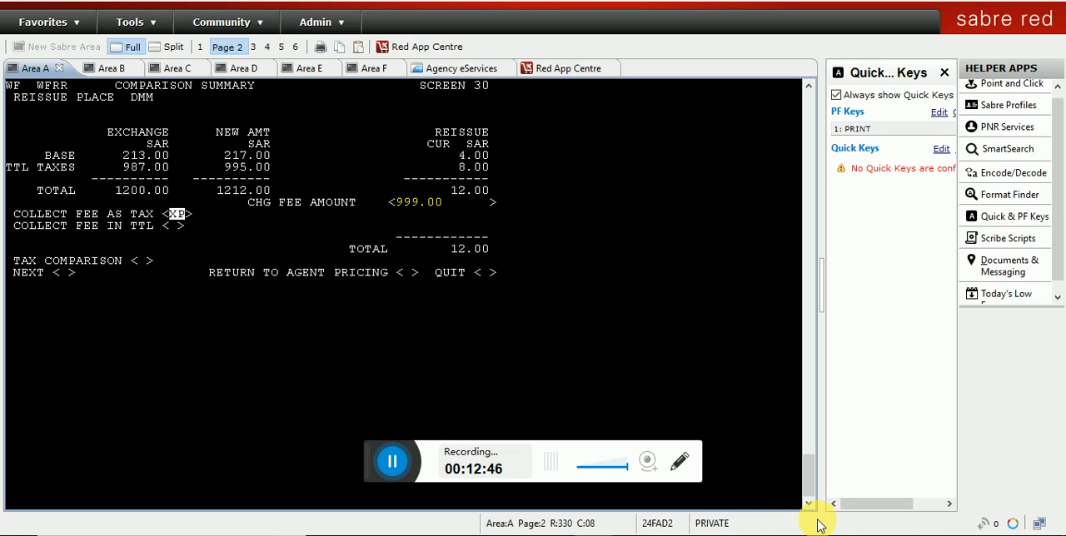
type("X")
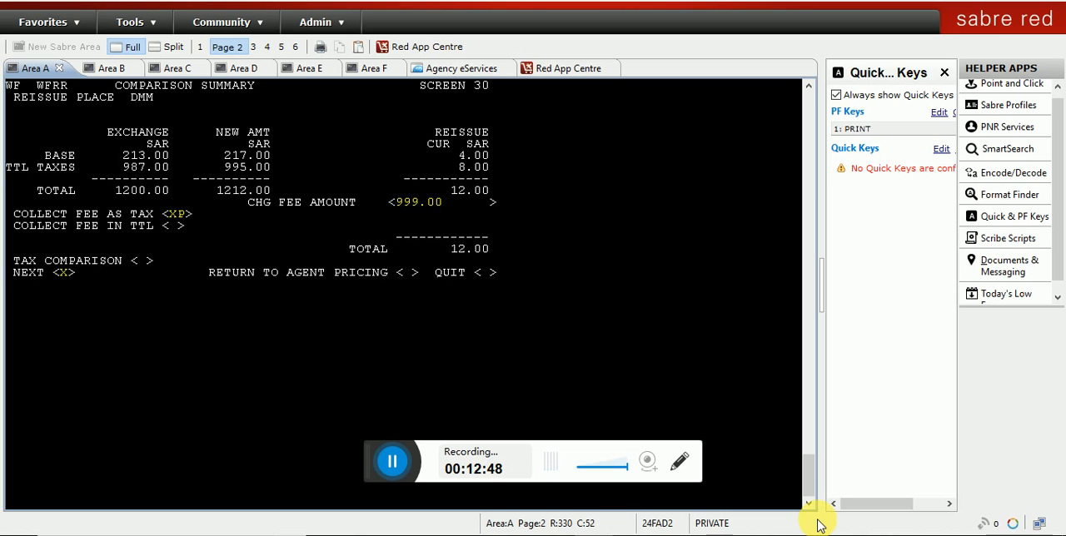
key("Return")
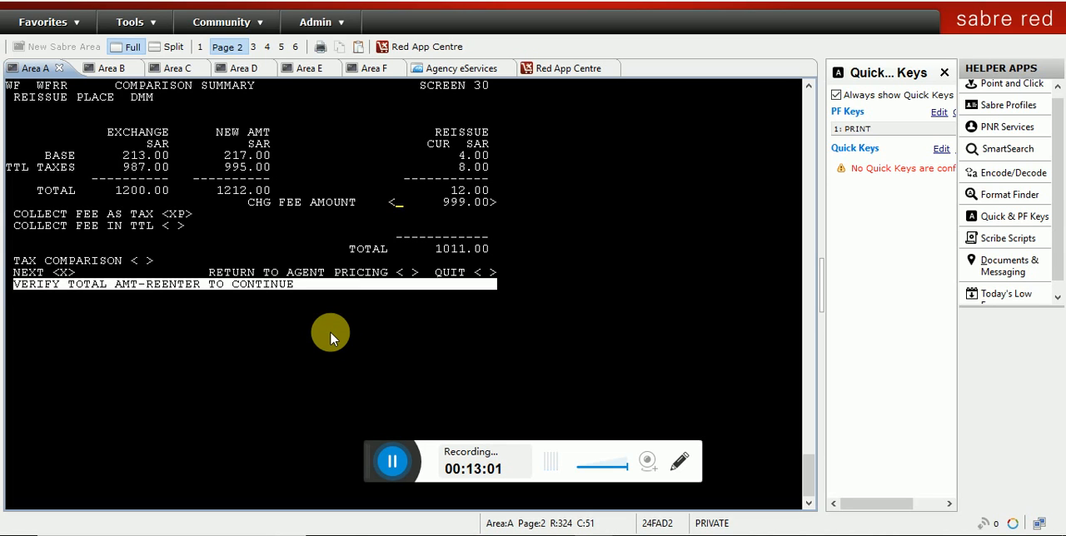
key("Return")
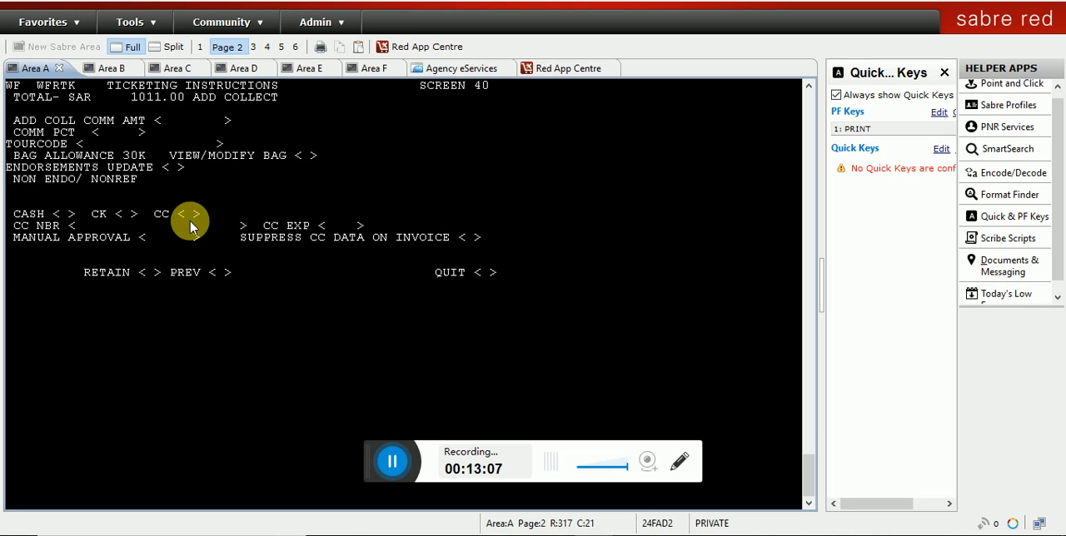
Step: Mark CASH with X as the form of payment in the ticketing instructions and go on toward the RETAIN option
key("Tab")
key("Tab")
key("Tab")
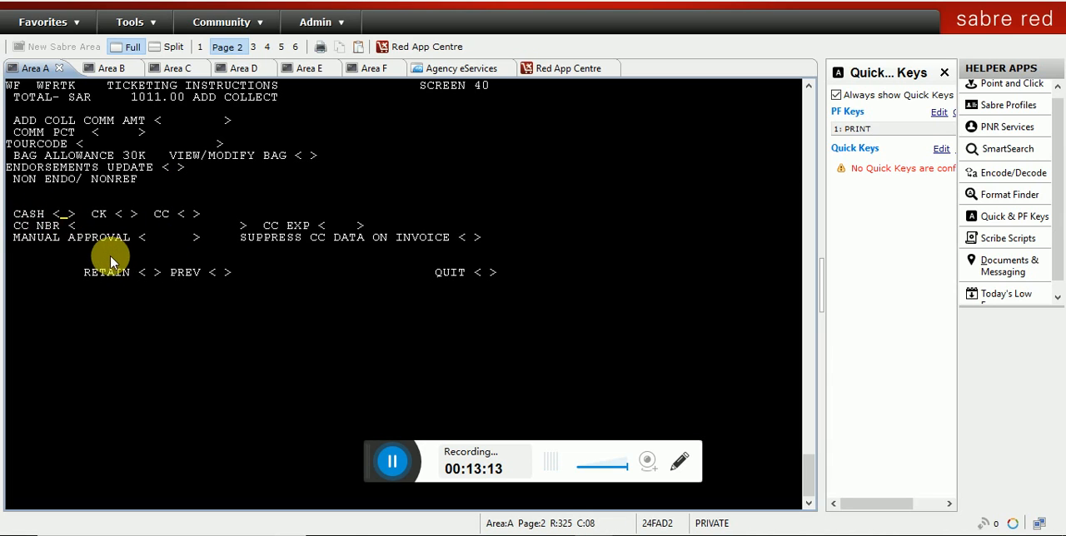
type("X")
key("Tab")
key("Tab")
key("Tab")
key("Tab")
key("Tab")
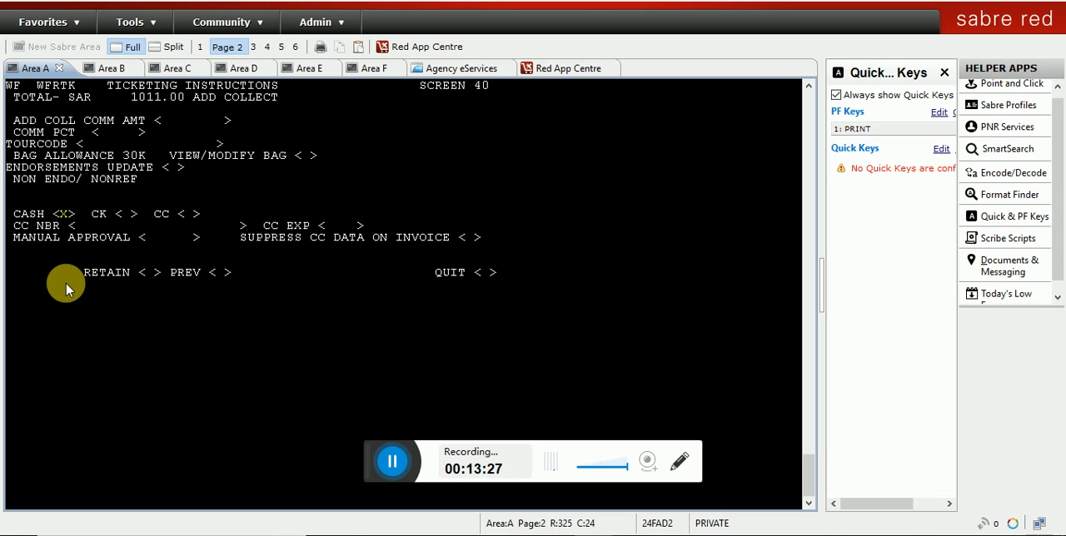